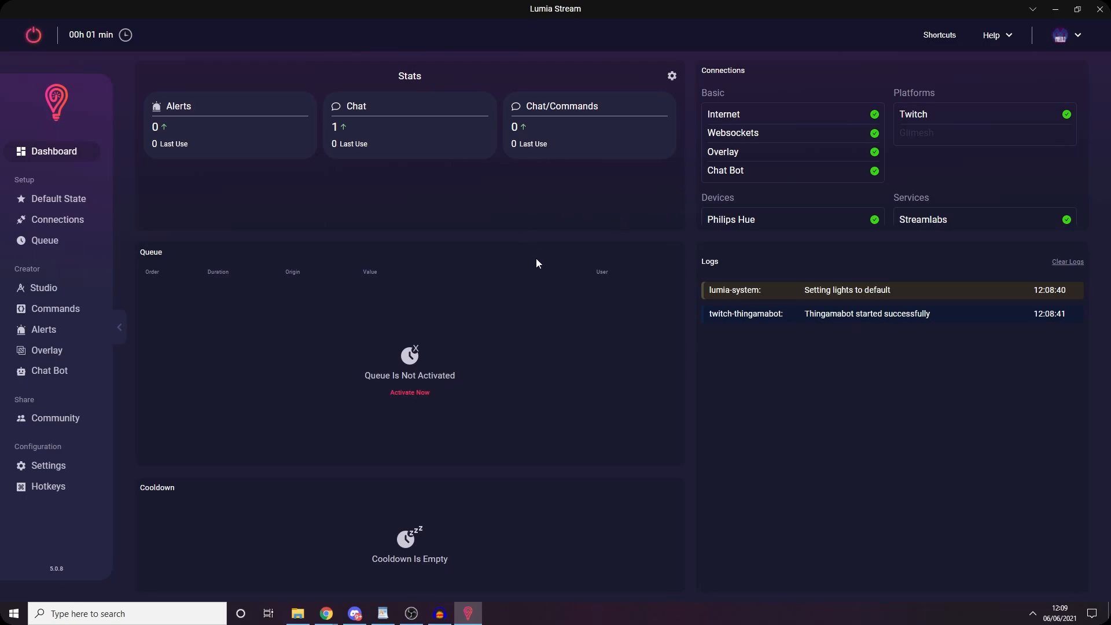
# - On the Default State page, switch the idle state on and back off, and save the page
pyautogui.click(64, 204)
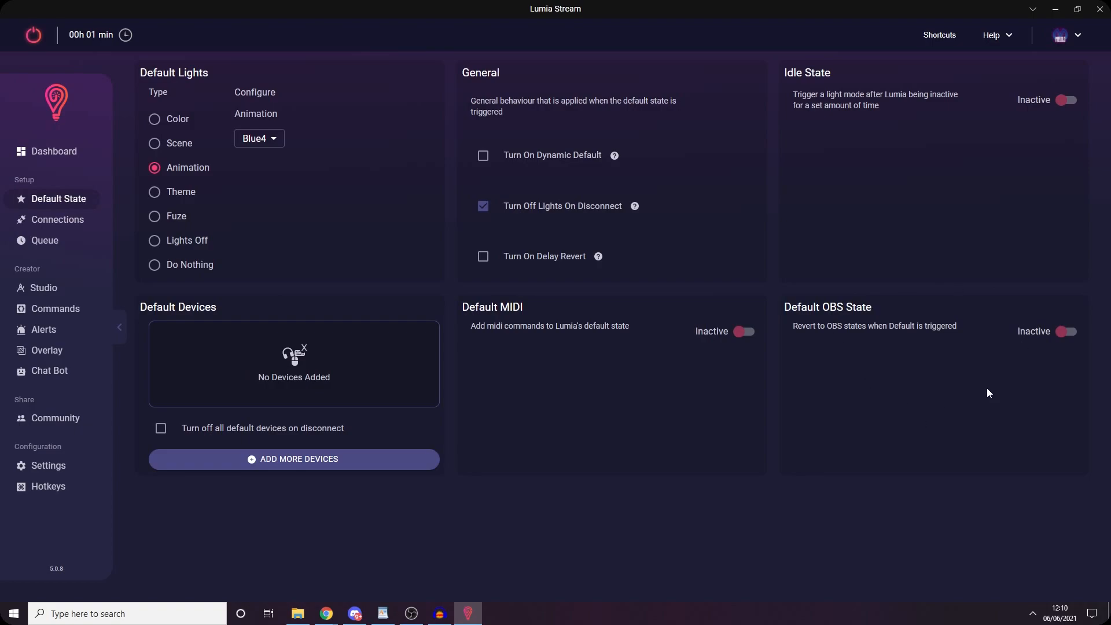
pyautogui.click(1068, 101)
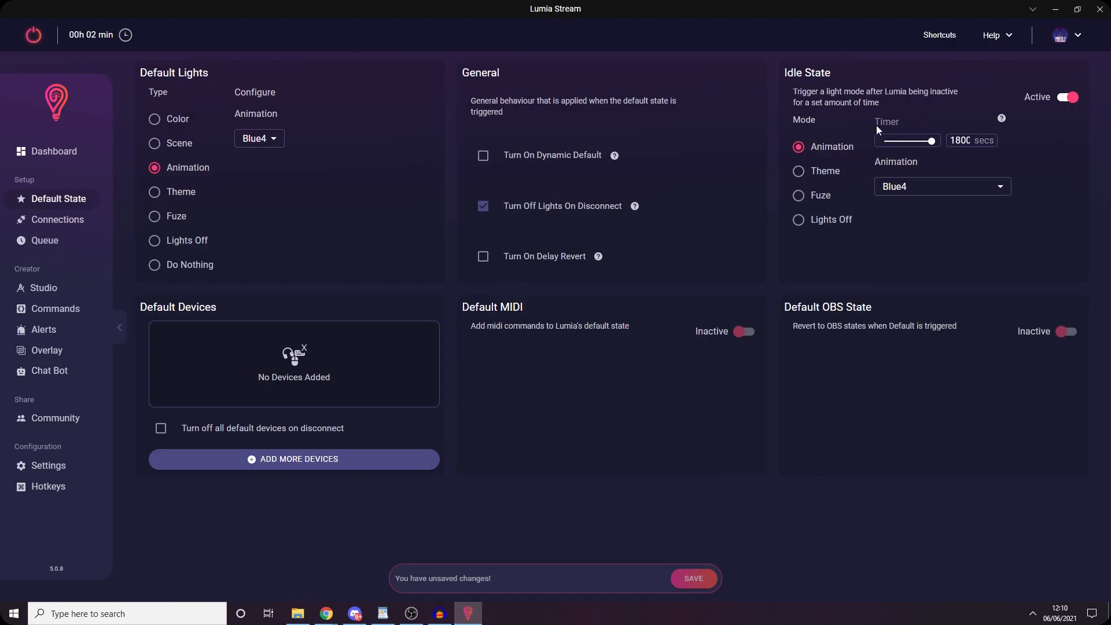
pyautogui.click(1078, 107)
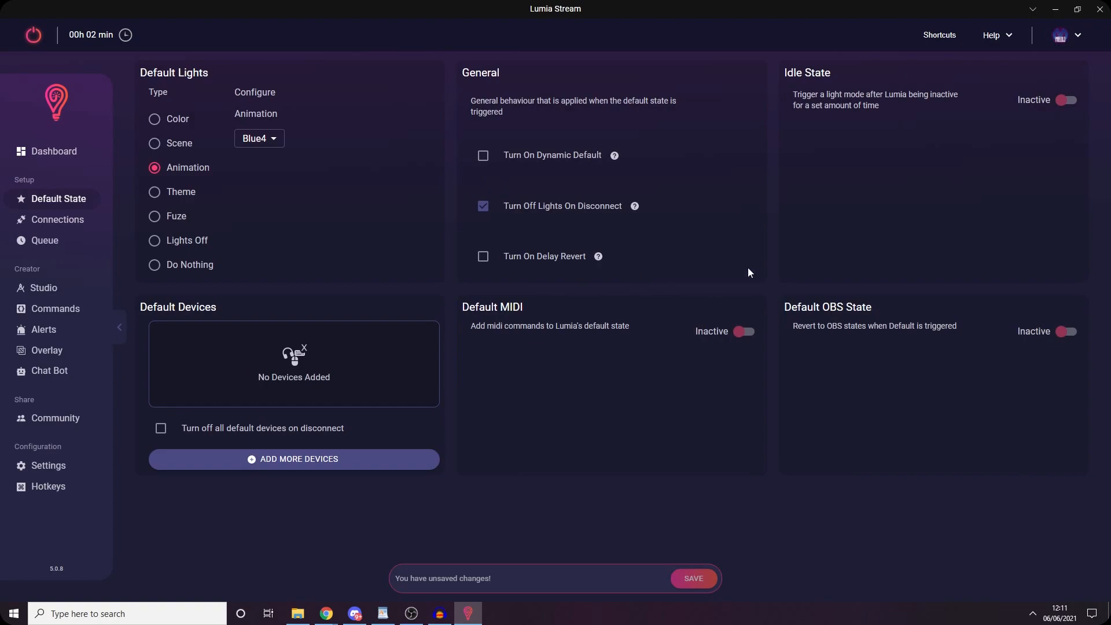
pyautogui.moveTo(598, 261)
pyautogui.click(692, 578)
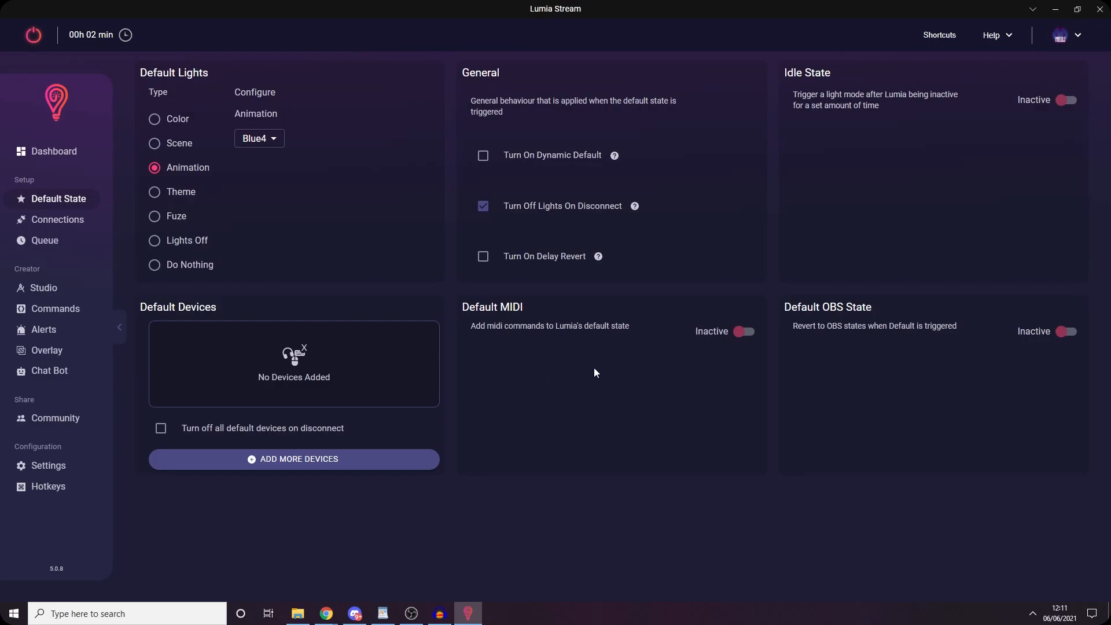
# - In the connections, toggle Streamlabs off and on, open and close its login setup, and save
pyautogui.click(66, 221)
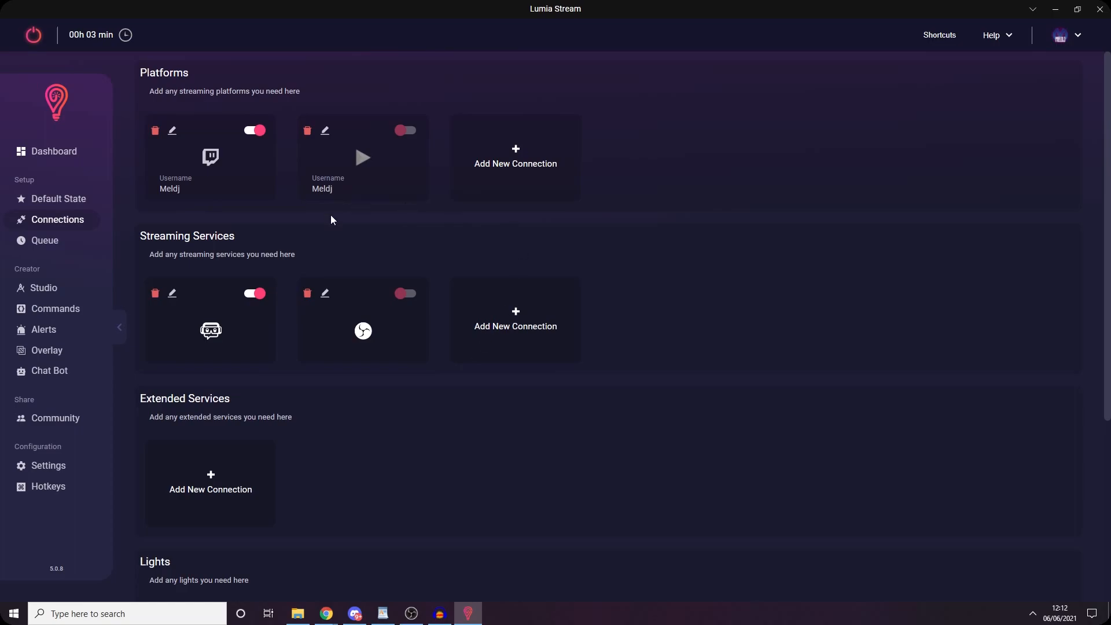
pyautogui.click(255, 293)
pyautogui.click(255, 294)
pyautogui.click(171, 296)
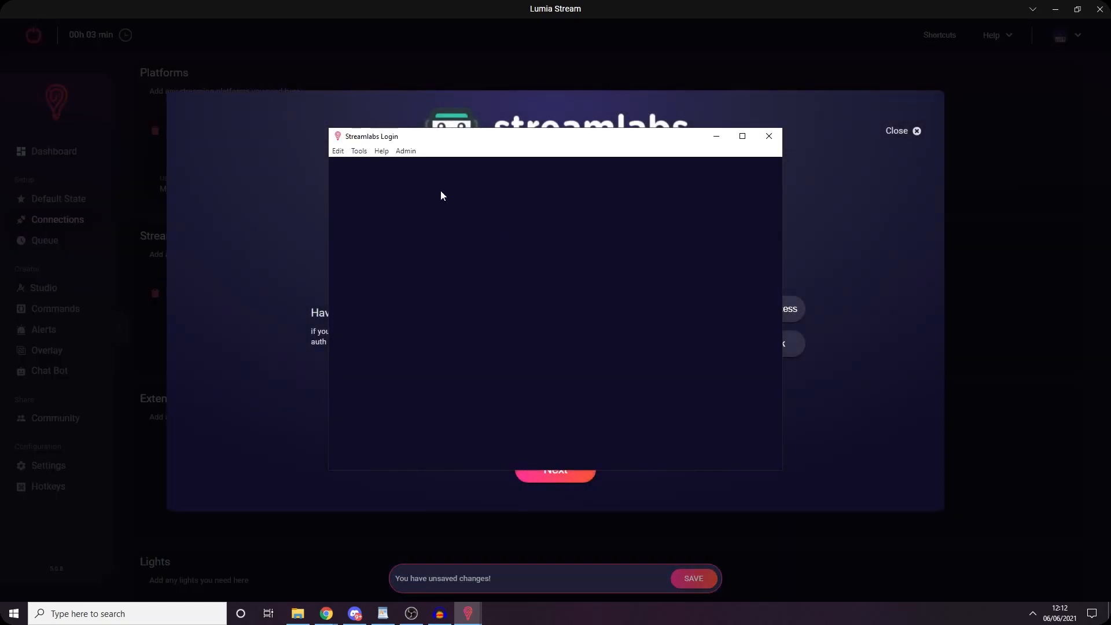
pyautogui.click(773, 136)
pyautogui.click(906, 133)
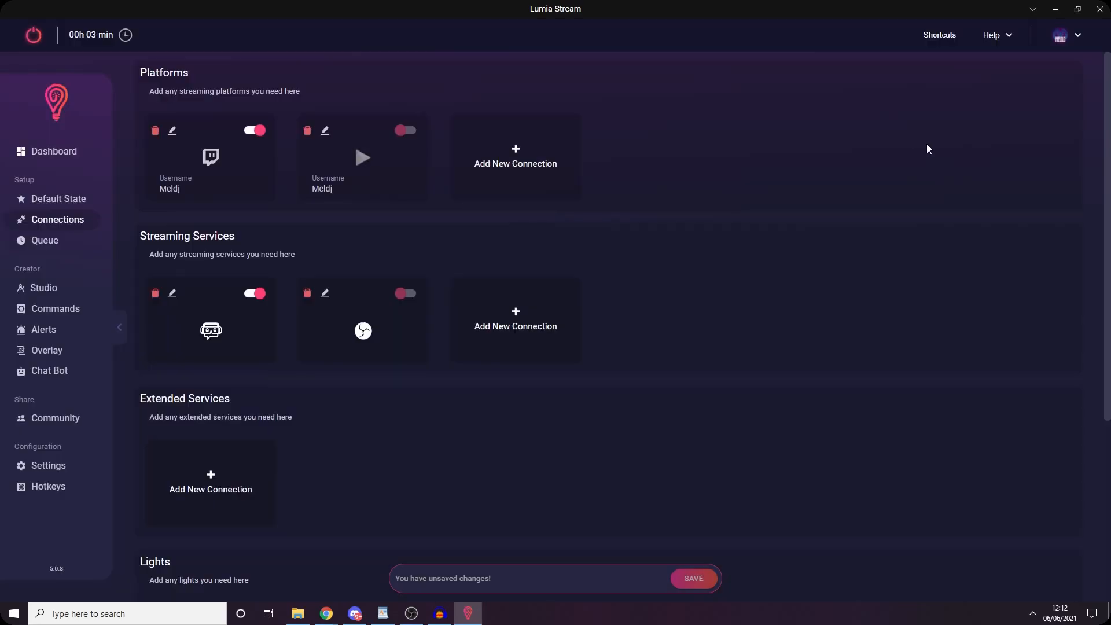
pyautogui.click(697, 577)
# - Activate the queue in the queue settings
pyautogui.click(51, 241)
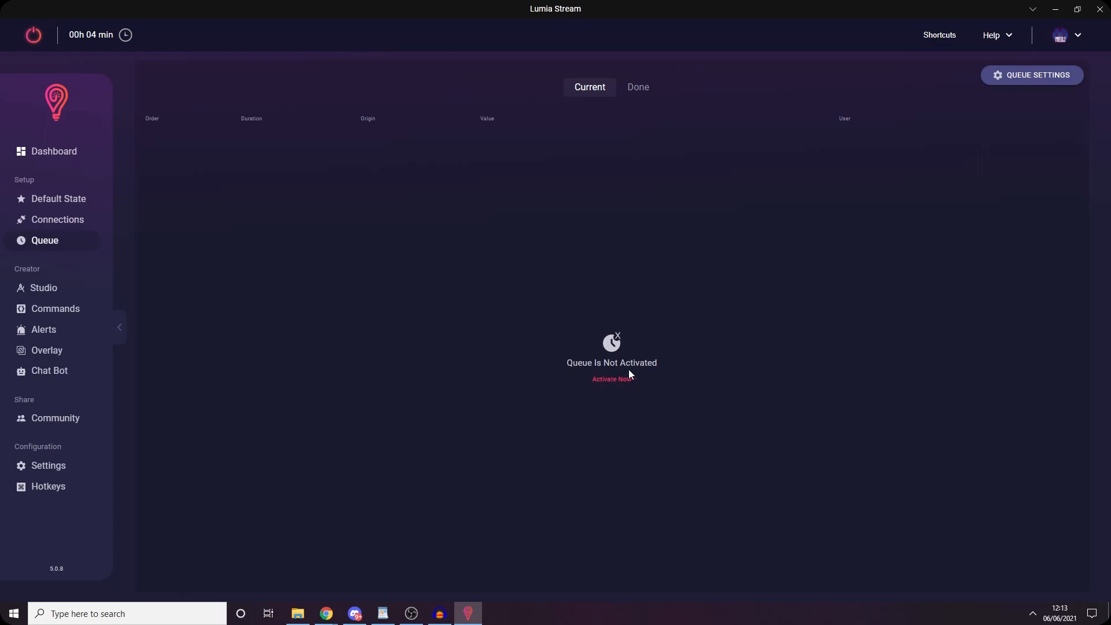
pyautogui.click(1005, 79)
pyautogui.click(856, 128)
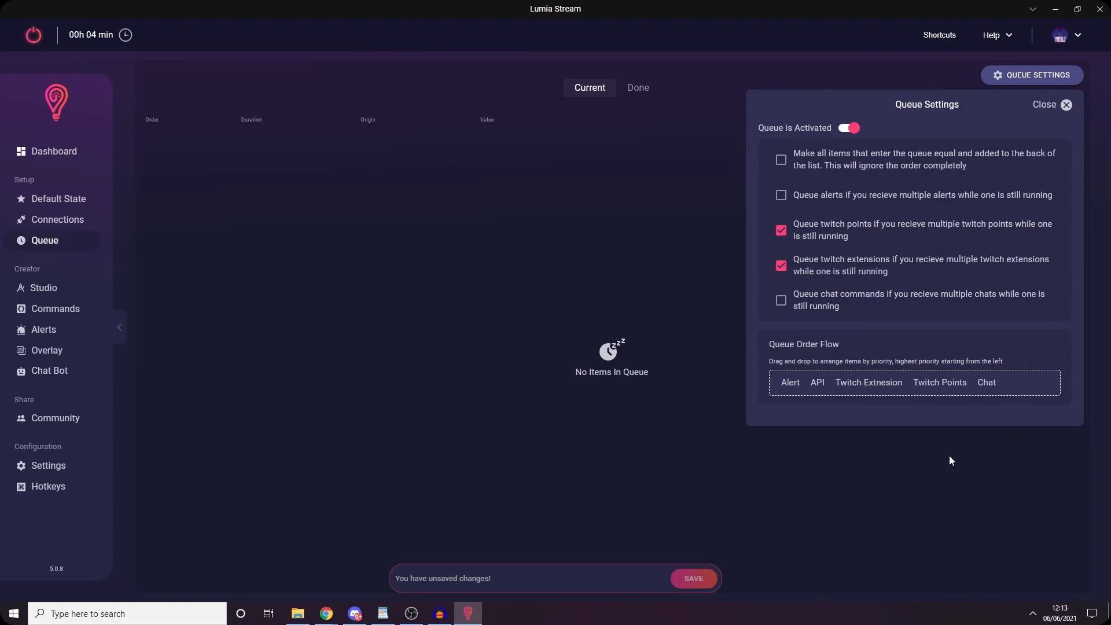
# - Move Alert behind the Twitch extension item in the queue order flow and return it to first place
pyautogui.moveTo(890, 200); pyautogui.dragTo(853, 194)
pyautogui.click(851, 193)
pyautogui.moveTo(776, 380); pyautogui.dragTo(812, 385)
pyautogui.click(843, 386)
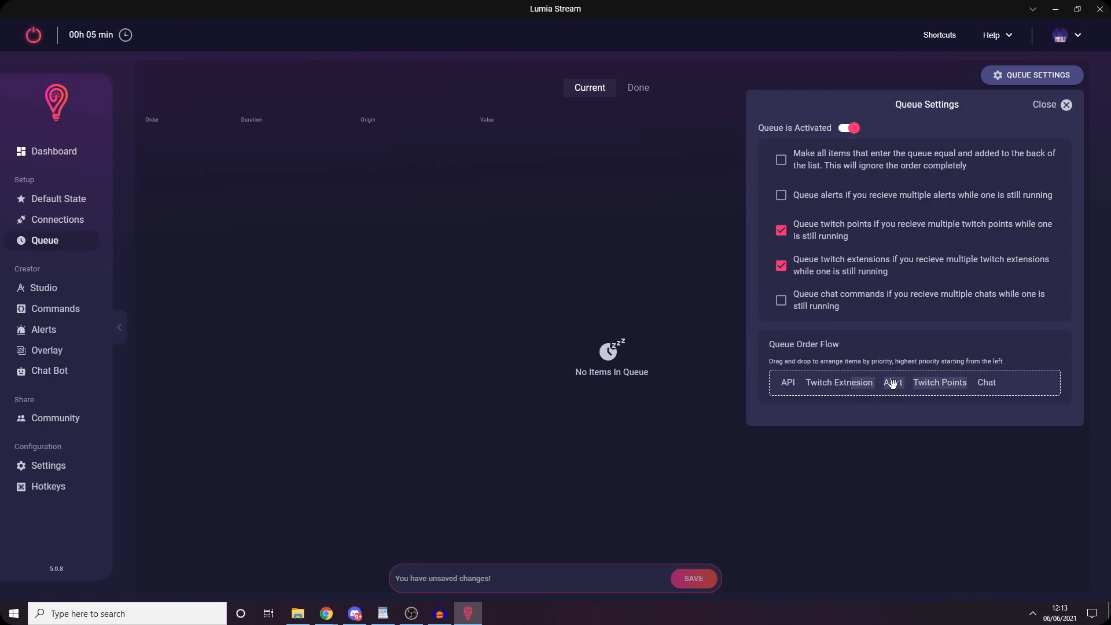
pyautogui.moveTo(895, 384); pyautogui.dragTo(788, 386)
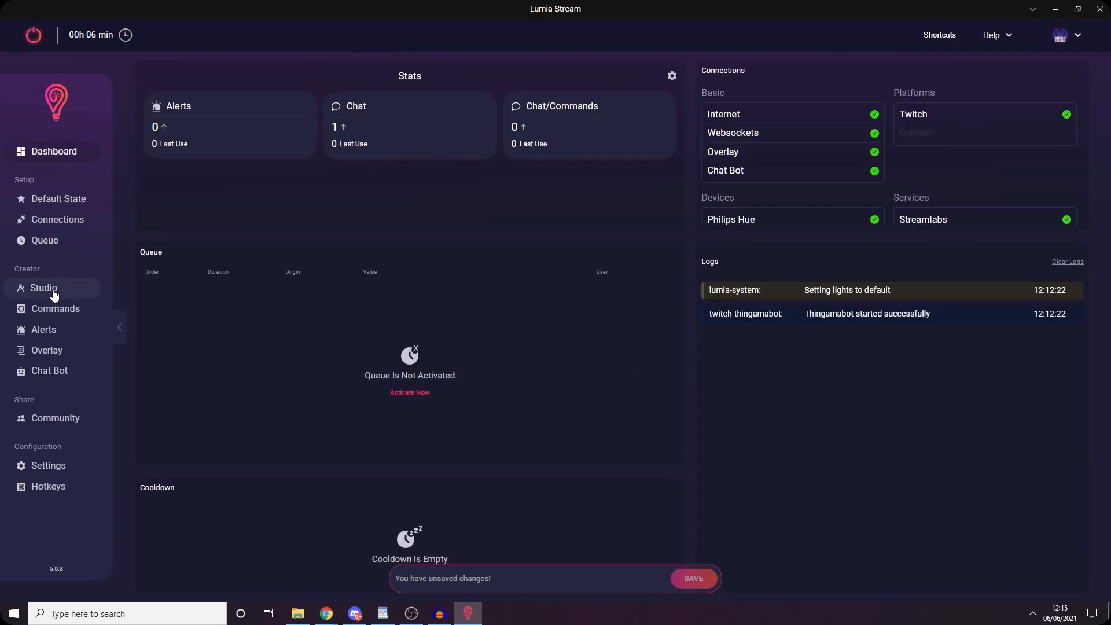
# - Look through the Studio's Scenes, Fuze, Hypes, Animations and Reactions sections
pyautogui.click(44, 288)
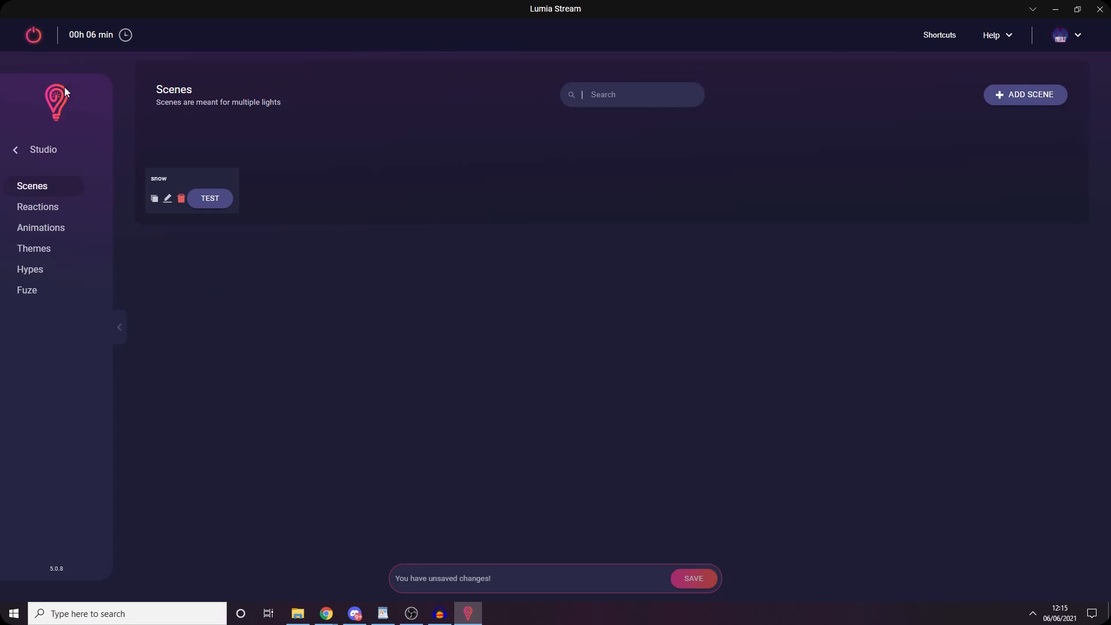
pyautogui.click(30, 292)
pyautogui.click(33, 271)
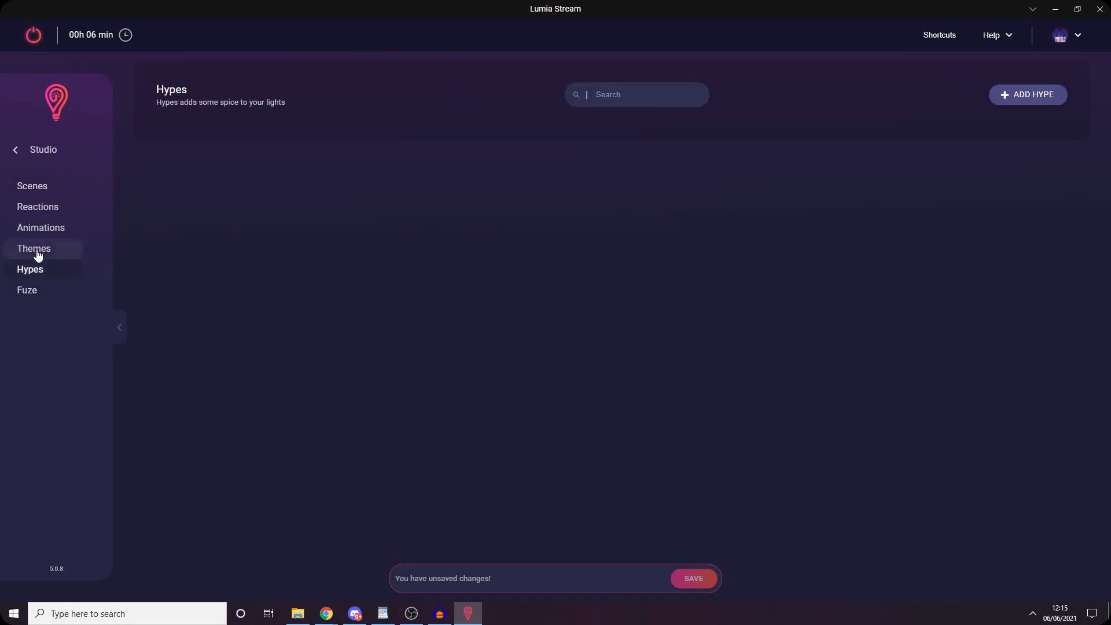
pyautogui.click(43, 227)
pyautogui.click(38, 206)
pyautogui.click(33, 186)
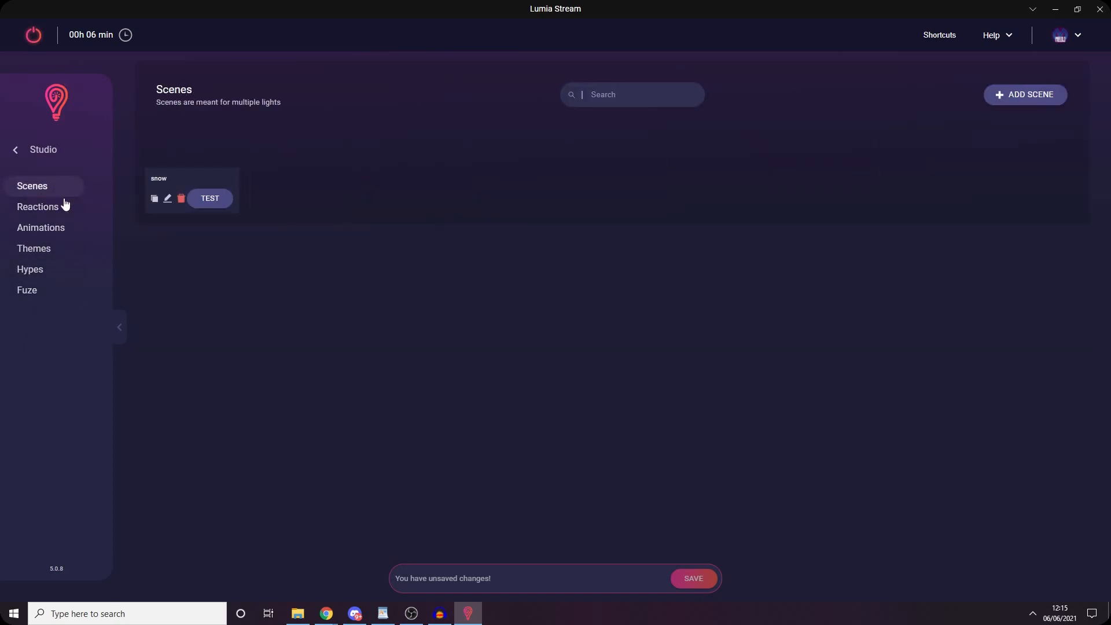
# - Search the Studio animations for "blu" and clear the search
pyautogui.click(37, 230)
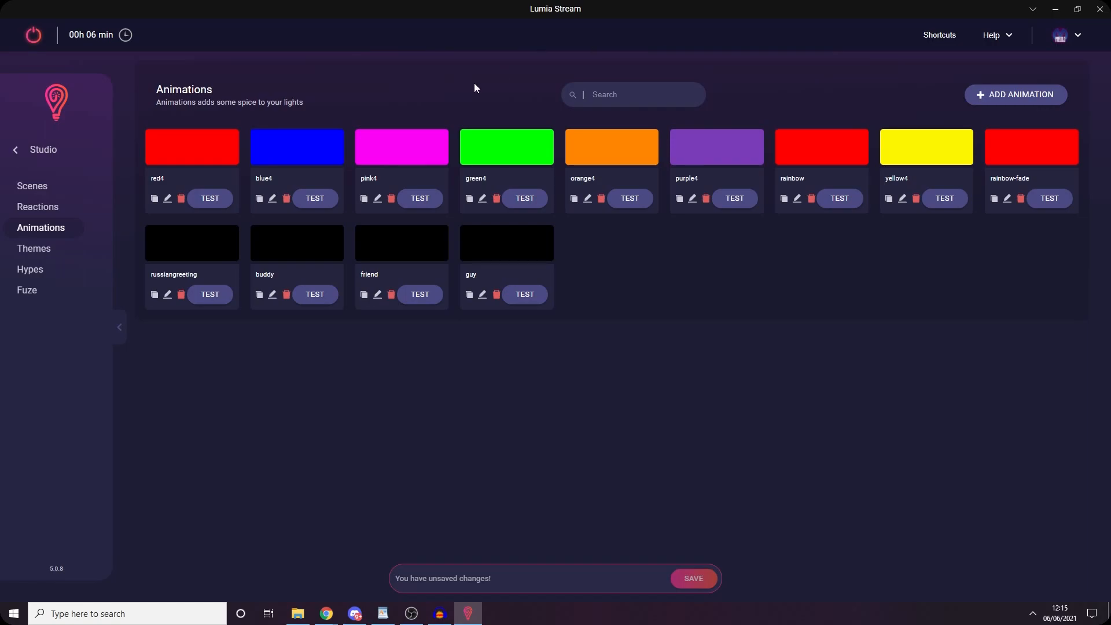
pyautogui.click(665, 100)
pyautogui.write('blu')
pyautogui.press('BackSpace')
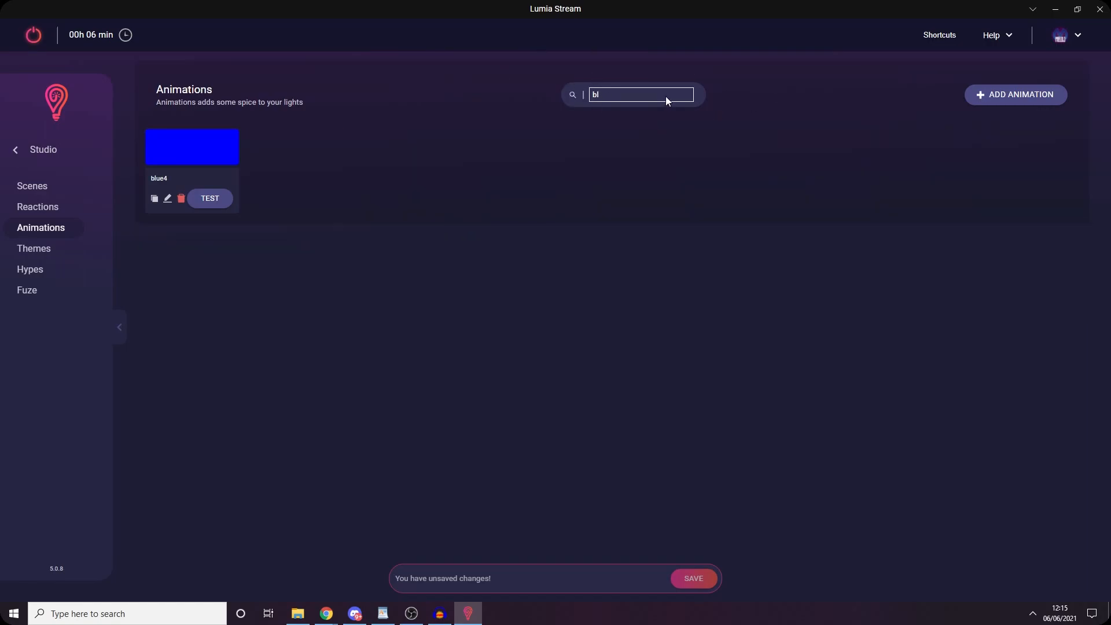
pyautogui.press('BackSpace')
pyautogui.press('BackSpace')
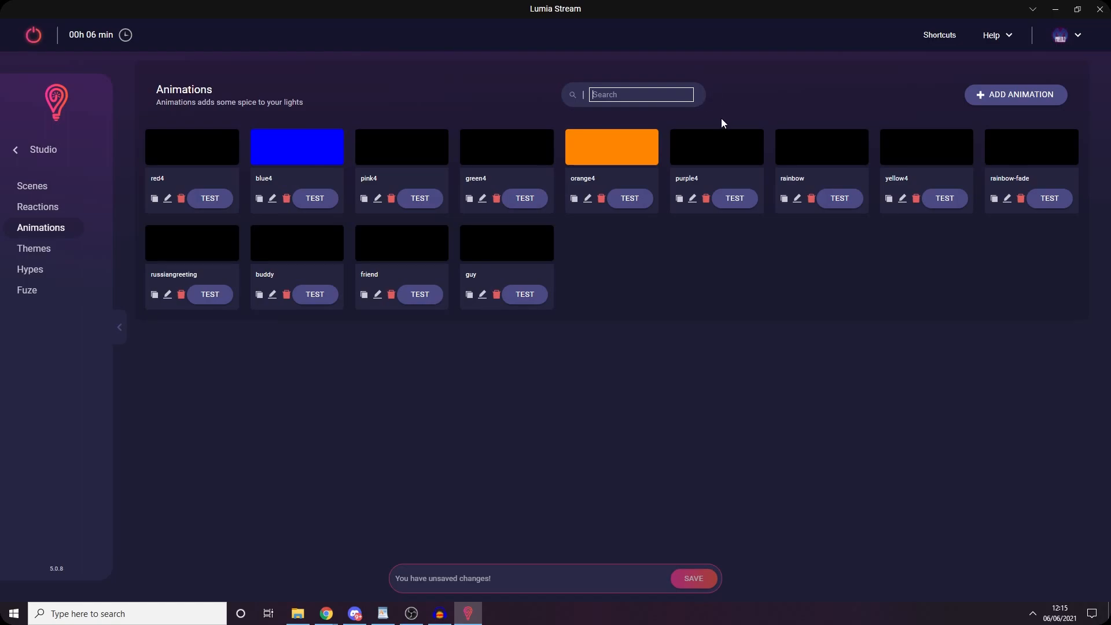
pyautogui.hotkey('alt', 'Tab')
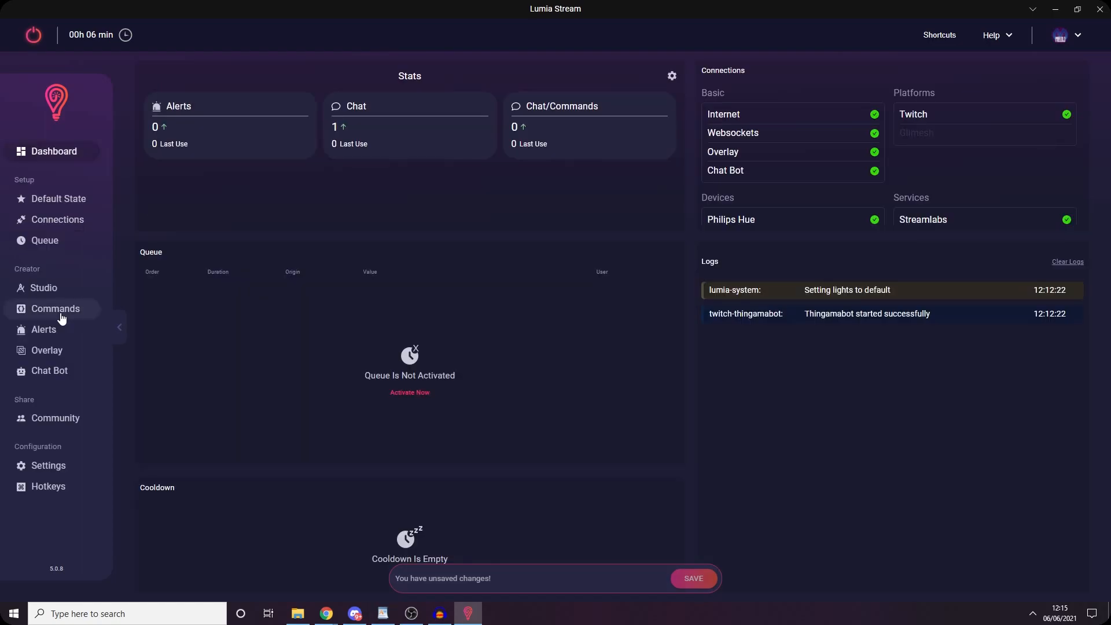
# - Toggle the !police and !red chat commands off and on, save with !police disabled, and re-enable !police
pyautogui.click(53, 310)
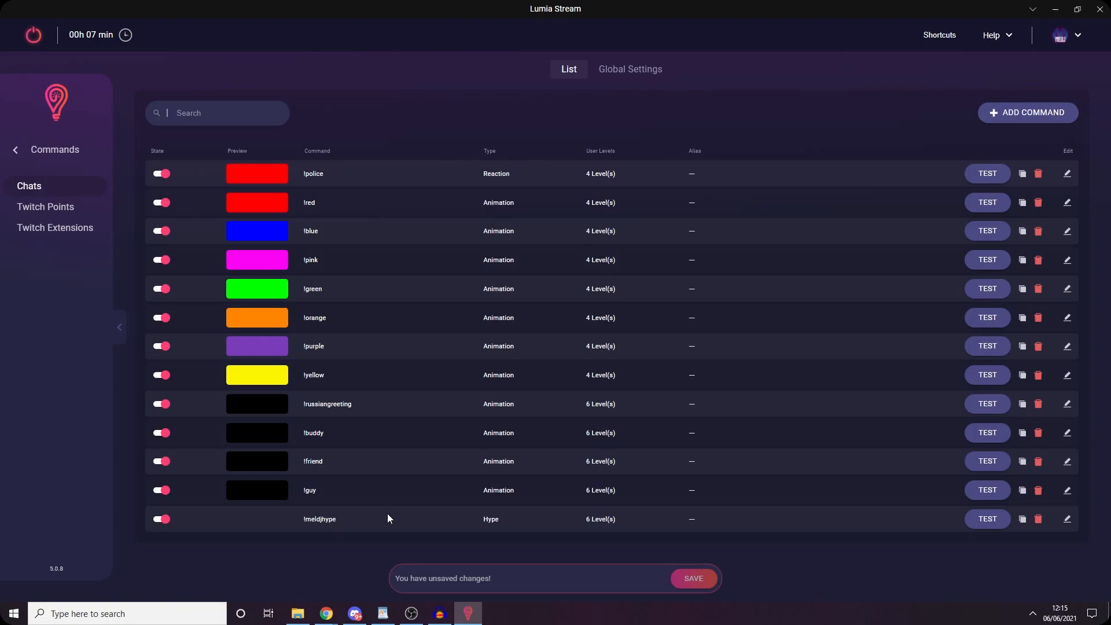
pyautogui.click(173, 114)
pyautogui.click(164, 179)
pyautogui.click(165, 179)
pyautogui.click(160, 207)
pyautogui.click(160, 208)
pyautogui.click(156, 179)
pyautogui.click(693, 578)
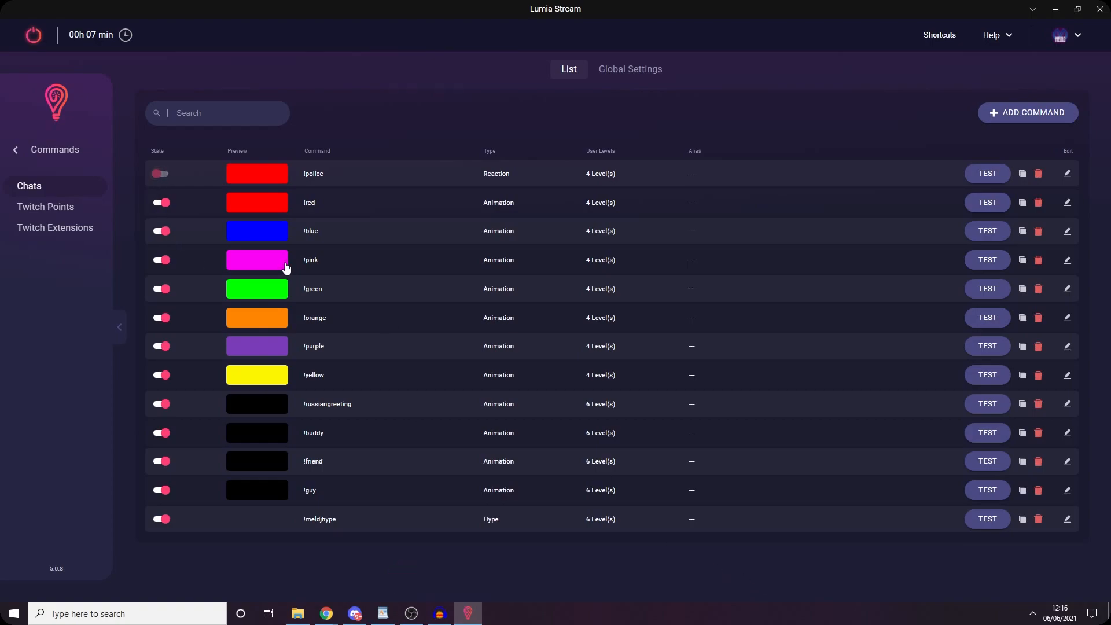
pyautogui.click(161, 175)
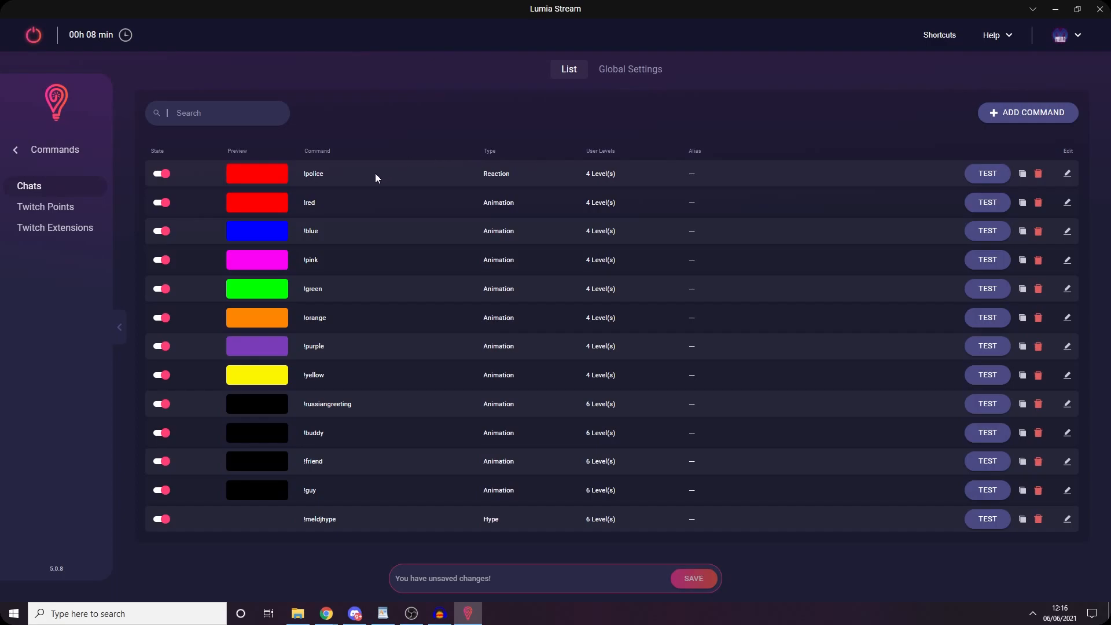
# - Add the aliases 5-0 and popo to the !police command and remove both again
pyautogui.click(1067, 174)
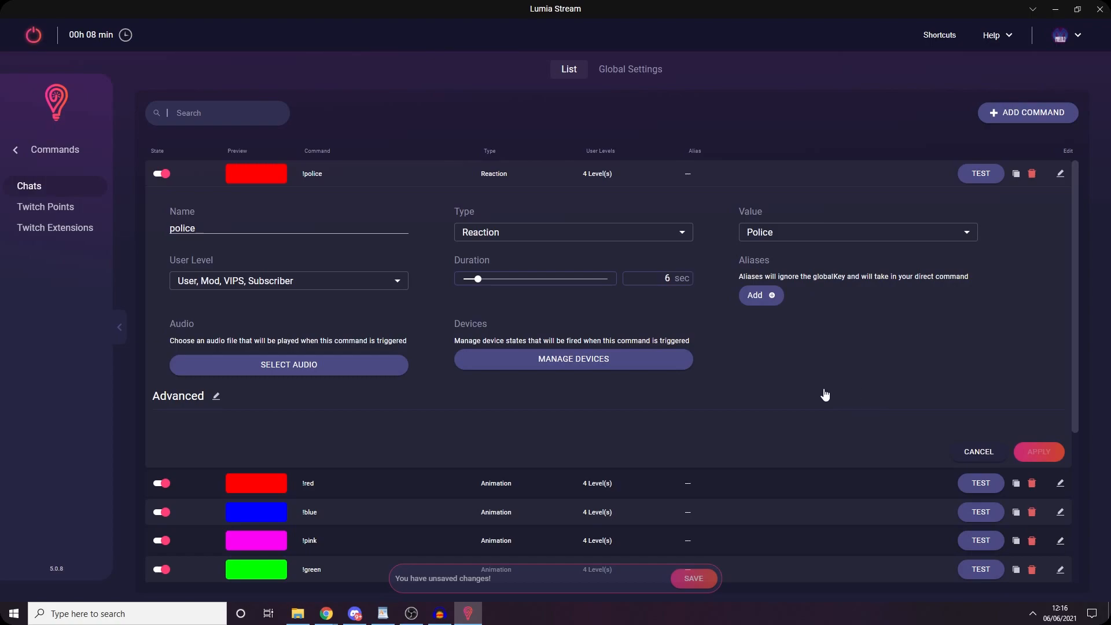
pyautogui.click(755, 296)
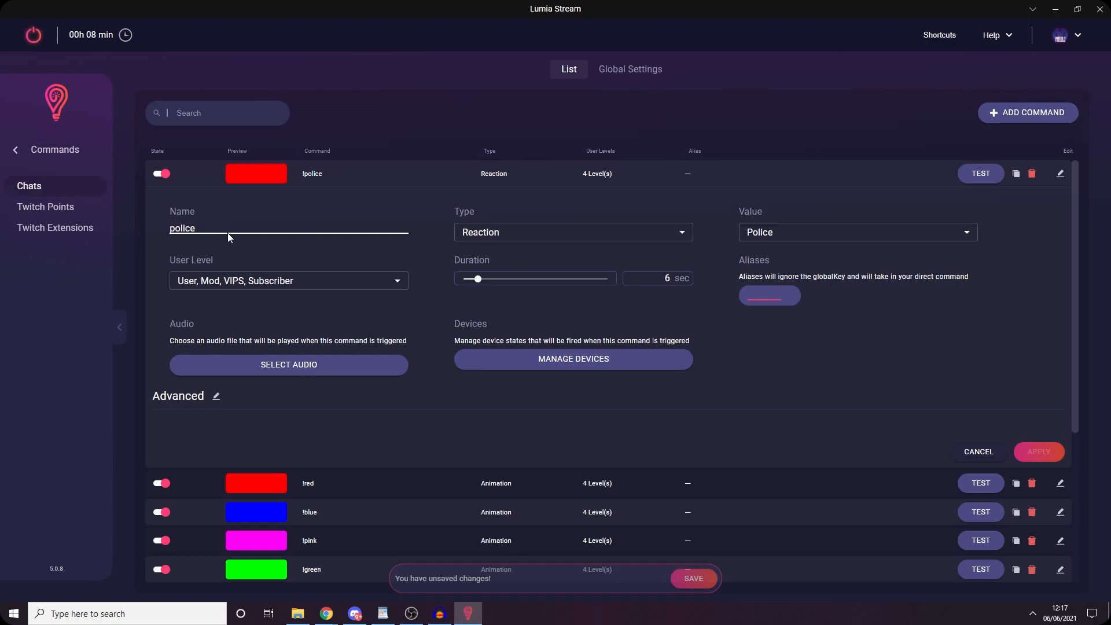
pyautogui.write('5-0')
pyautogui.press('Return')
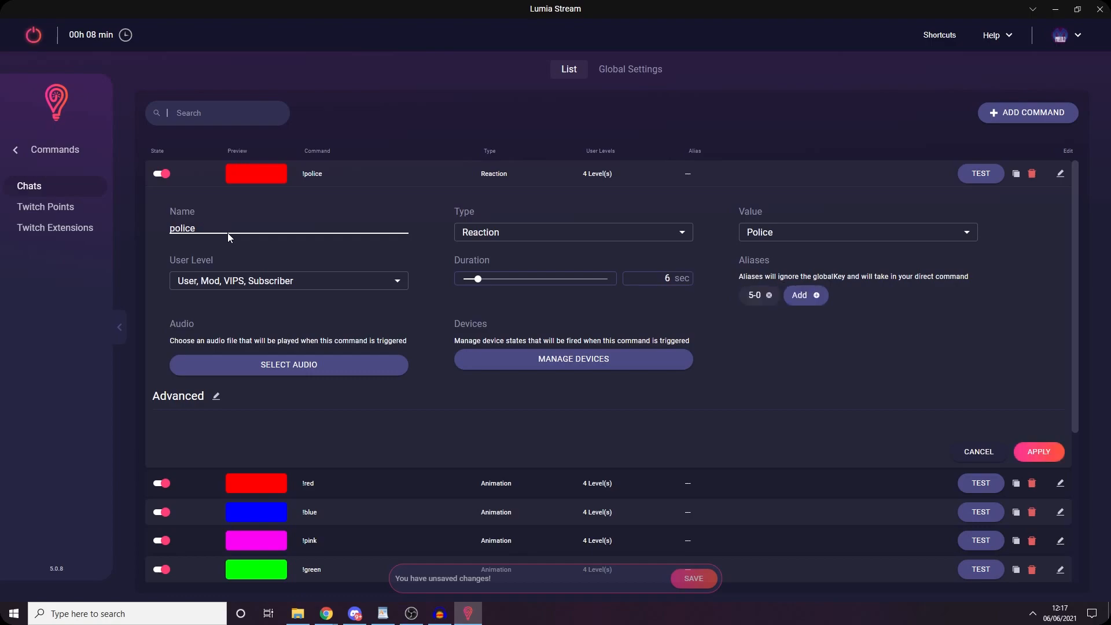
pyautogui.click(803, 294)
pyautogui.write('popo')
pyautogui.press('Return')
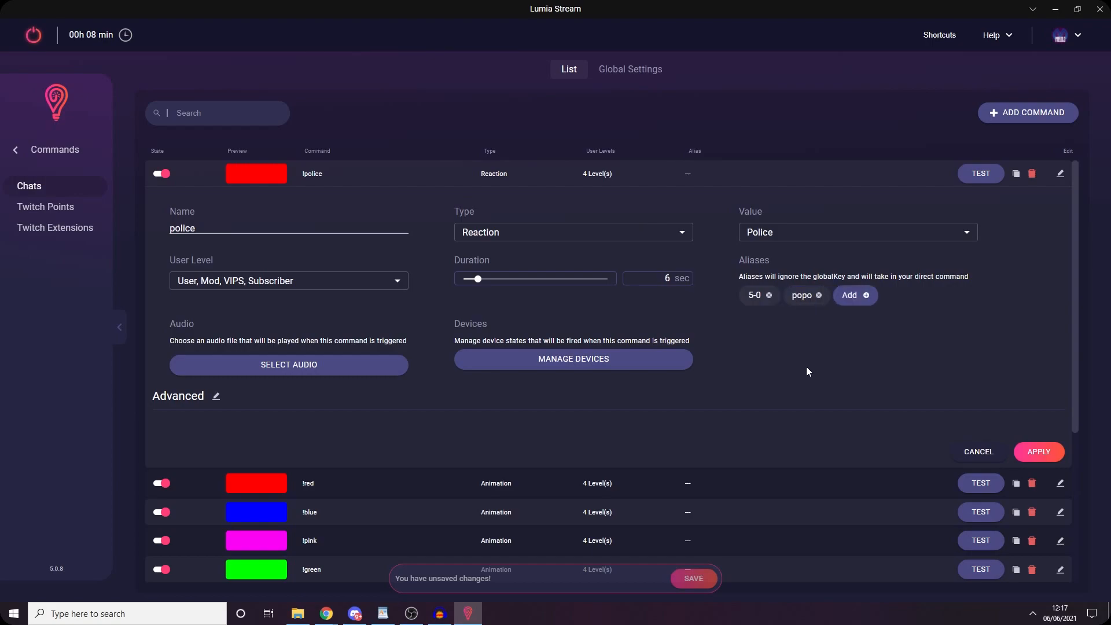
pyautogui.click(817, 296)
pyautogui.click(769, 296)
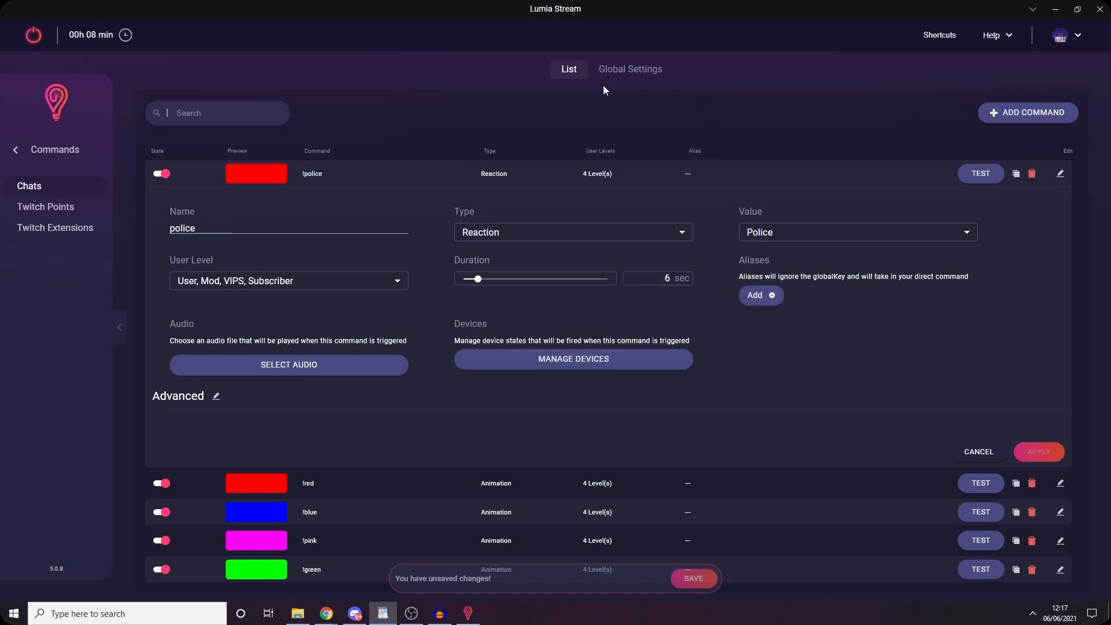
# - In the chat commands' global settings, let the User level bypass the cooldown in addition to VIPS
pyautogui.click(631, 74)
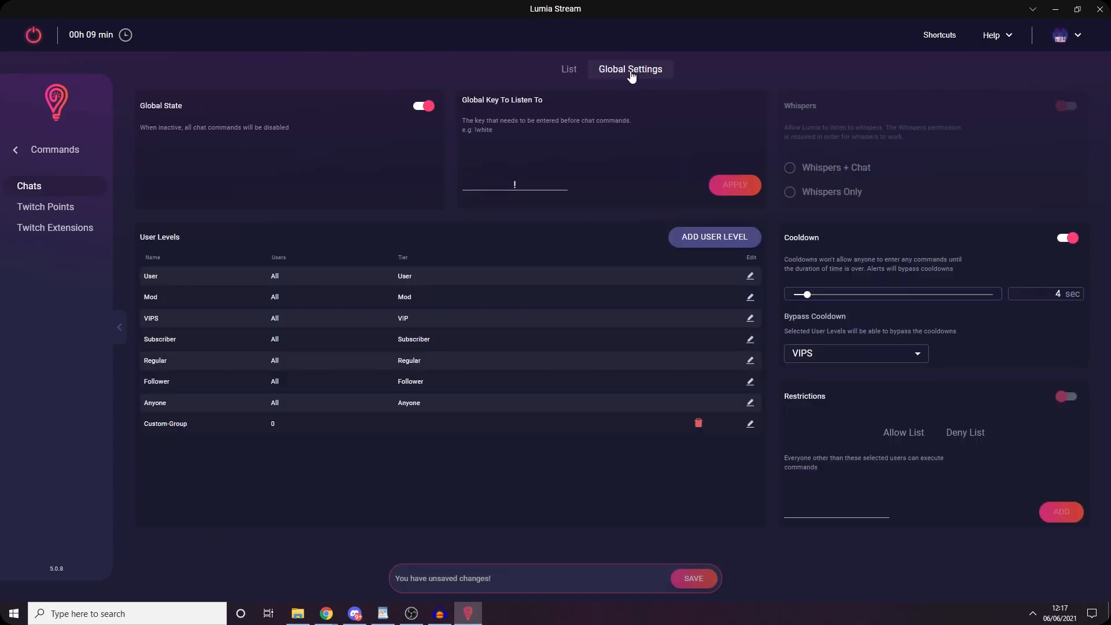
pyautogui.click(522, 187)
pyautogui.click(1051, 292)
pyautogui.click(902, 352)
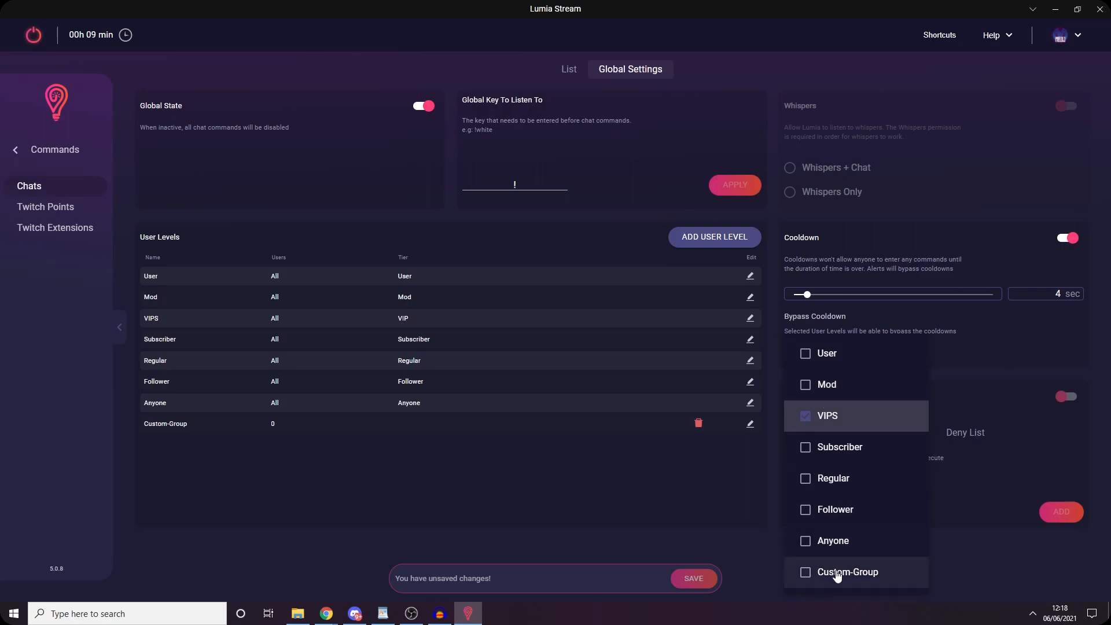
pyautogui.click(961, 335)
pyautogui.click(909, 350)
pyautogui.click(804, 354)
pyautogui.click(942, 325)
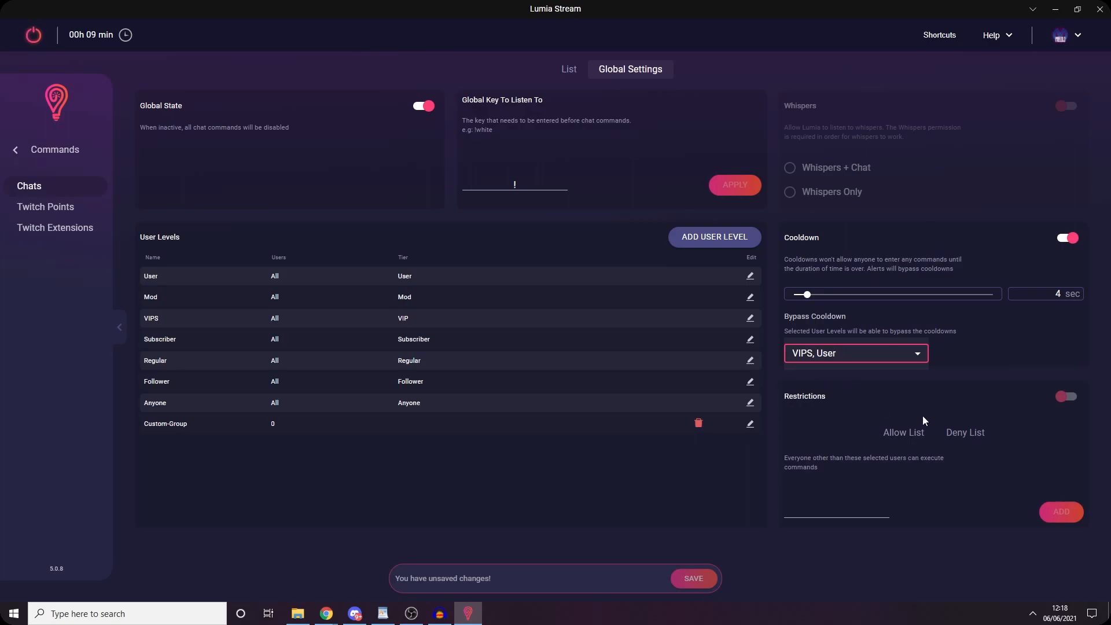
# - Enable the command restrictions and add user123 to the list of restricted users
pyautogui.click(1068, 397)
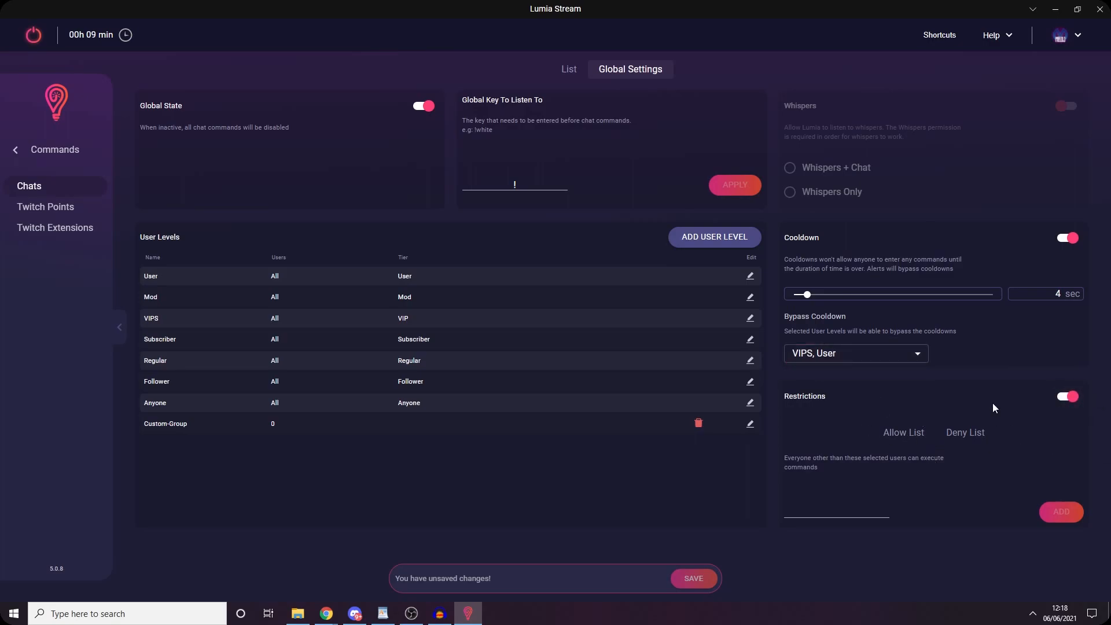
pyautogui.click(852, 513)
pyautogui.write('use')
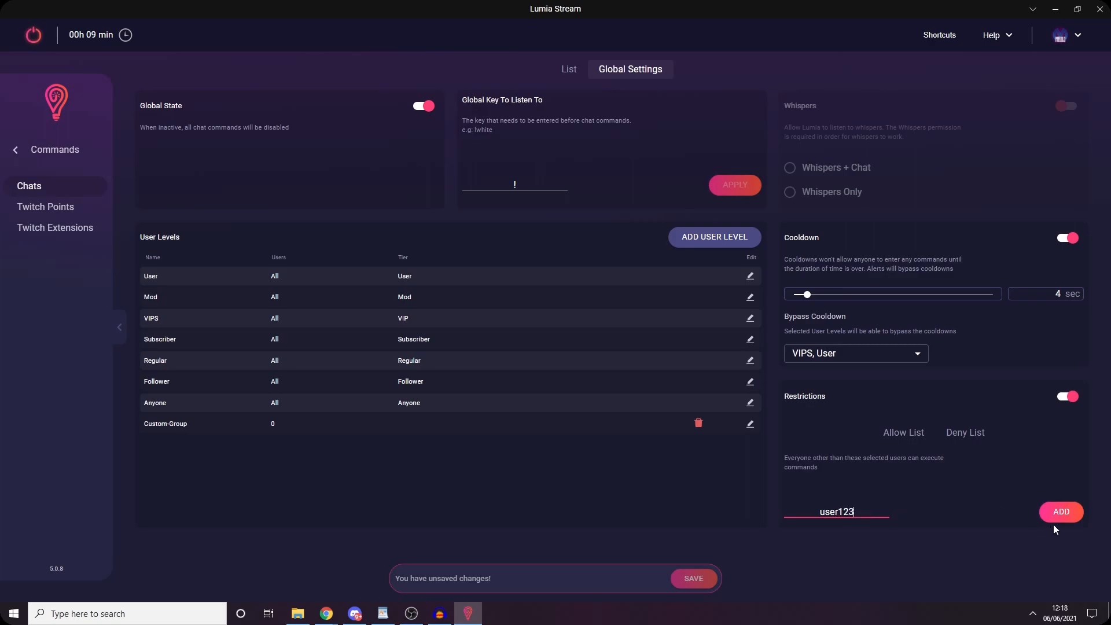
pyautogui.write('r123')
pyautogui.click(1062, 511)
# - View the allow list, remove user123 from the deny list, and turn the restrictions back off
pyautogui.click(900, 436)
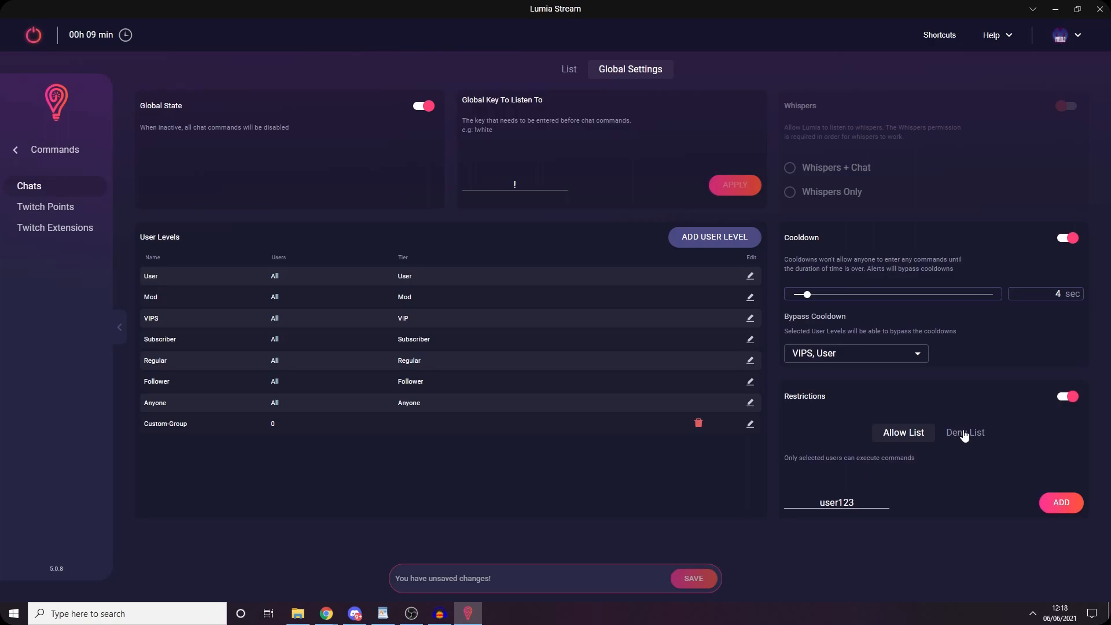
pyautogui.click(962, 435)
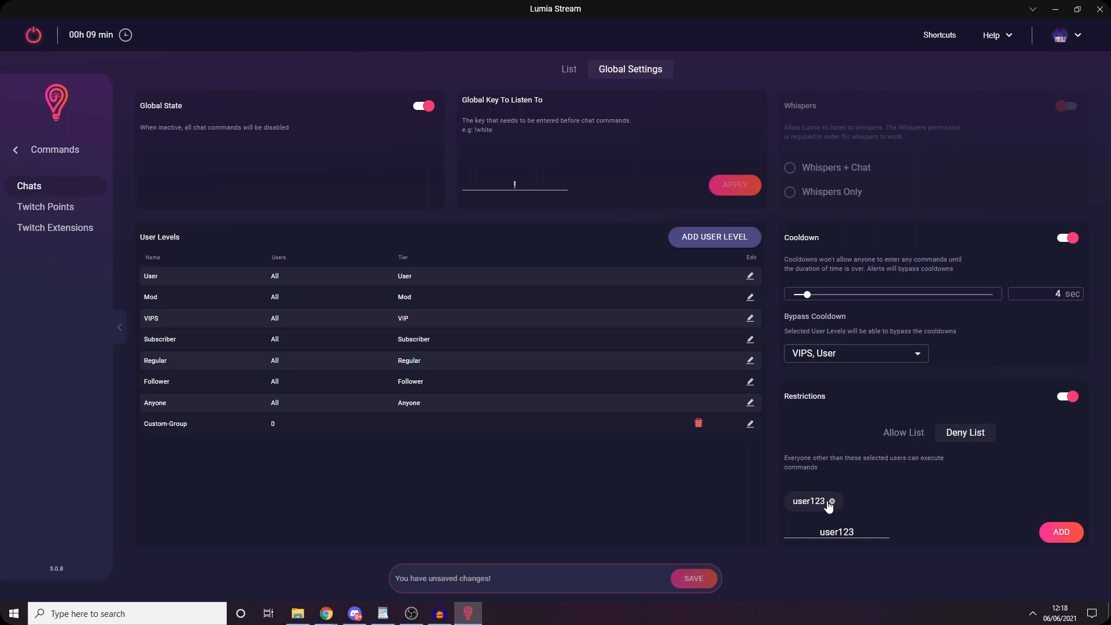
pyautogui.click(832, 501)
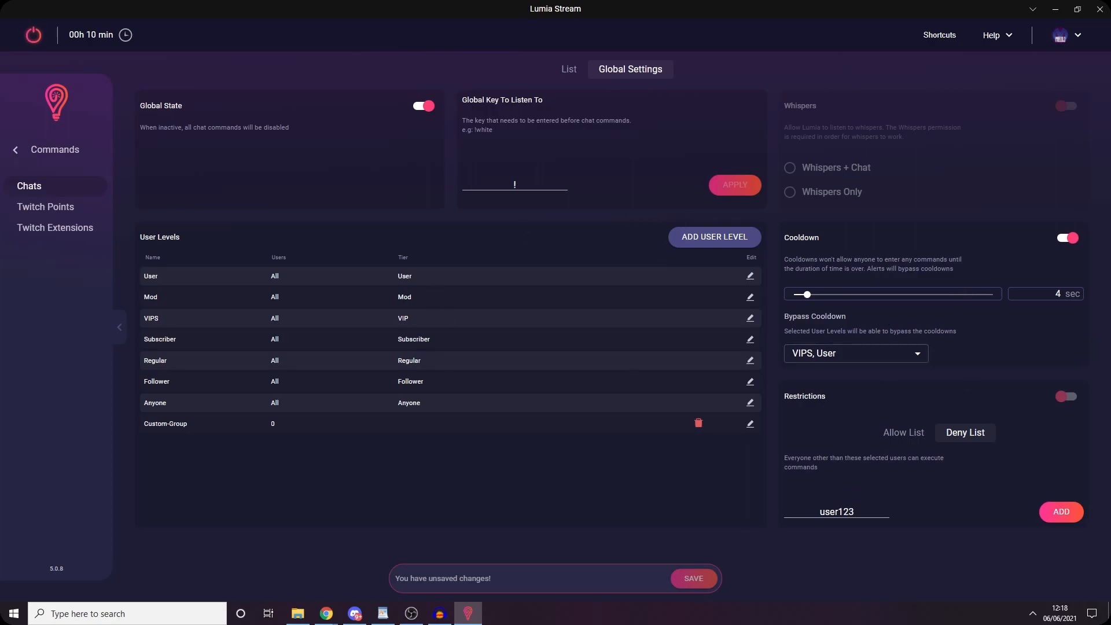
pyautogui.hotkey('alt', 'Tab')
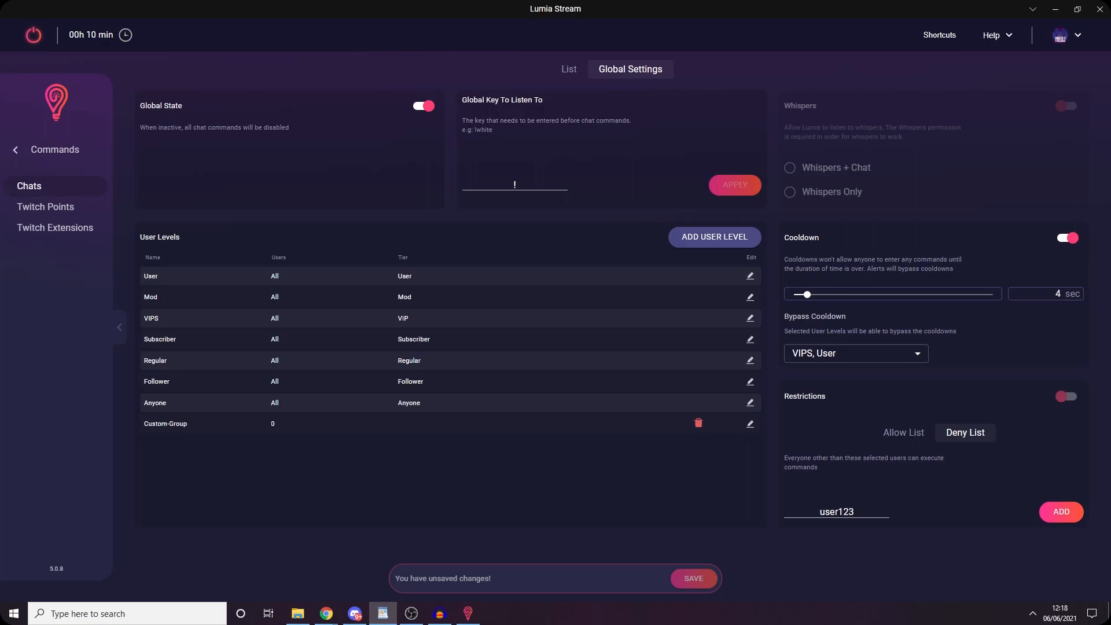
# - Add a new Twitch Points command, open it for editing, and view its available types while keeping Color
pyautogui.click(45, 208)
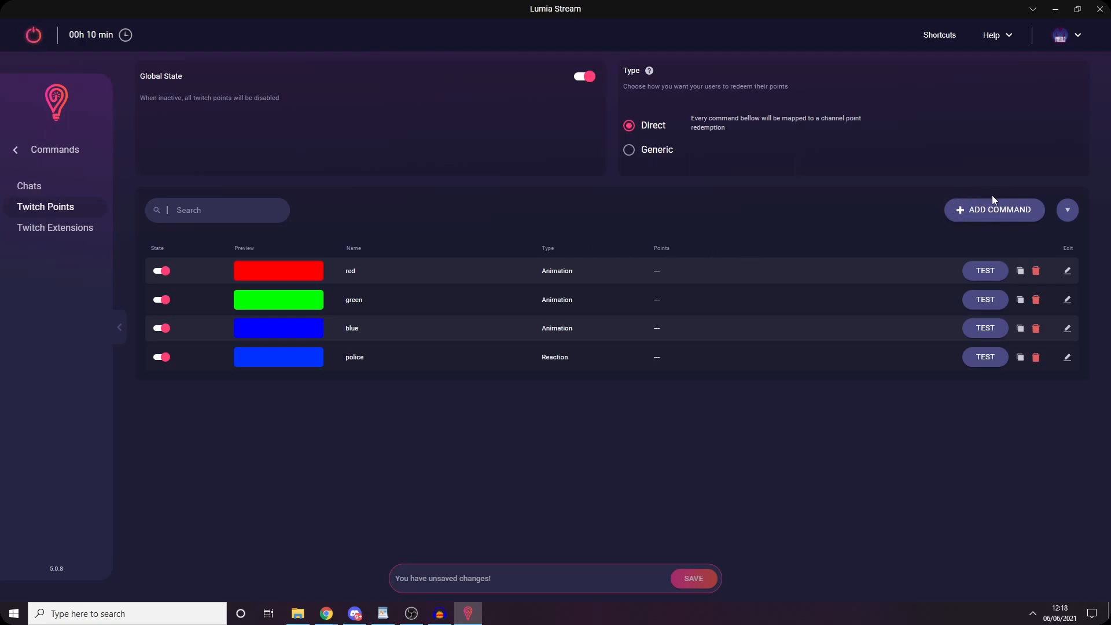
pyautogui.click(974, 212)
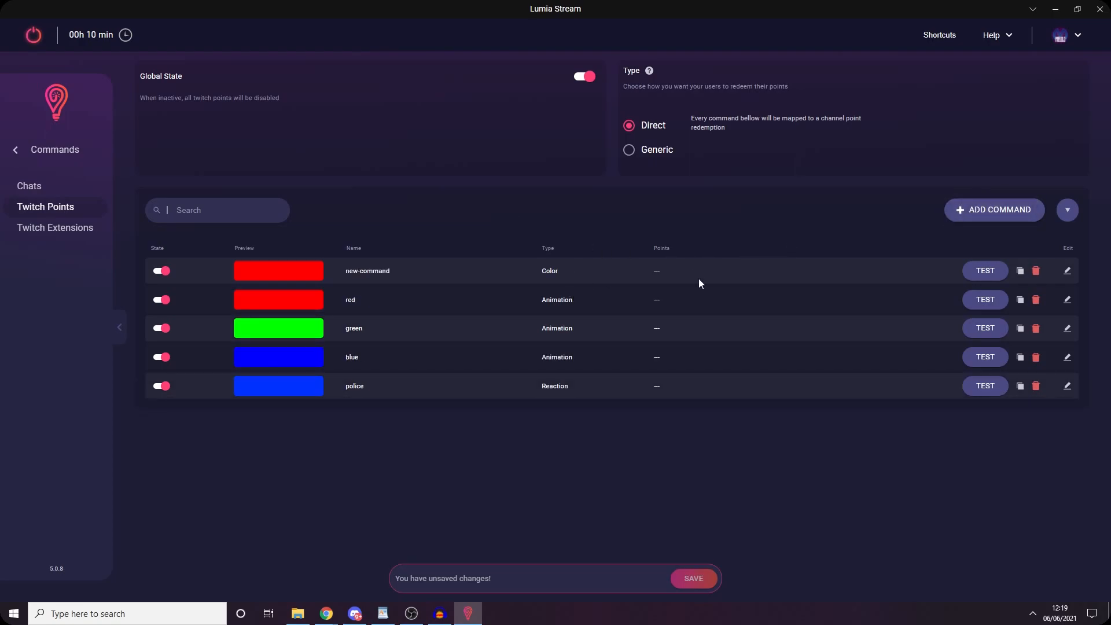
pyautogui.click(1064, 274)
pyautogui.click(558, 331)
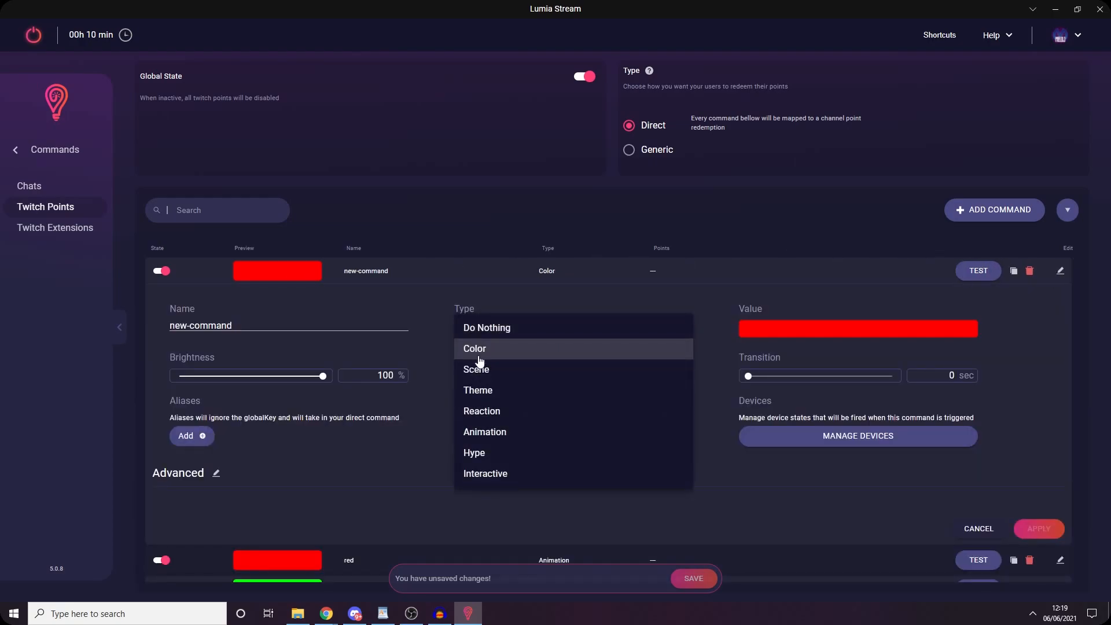
pyautogui.click(335, 447)
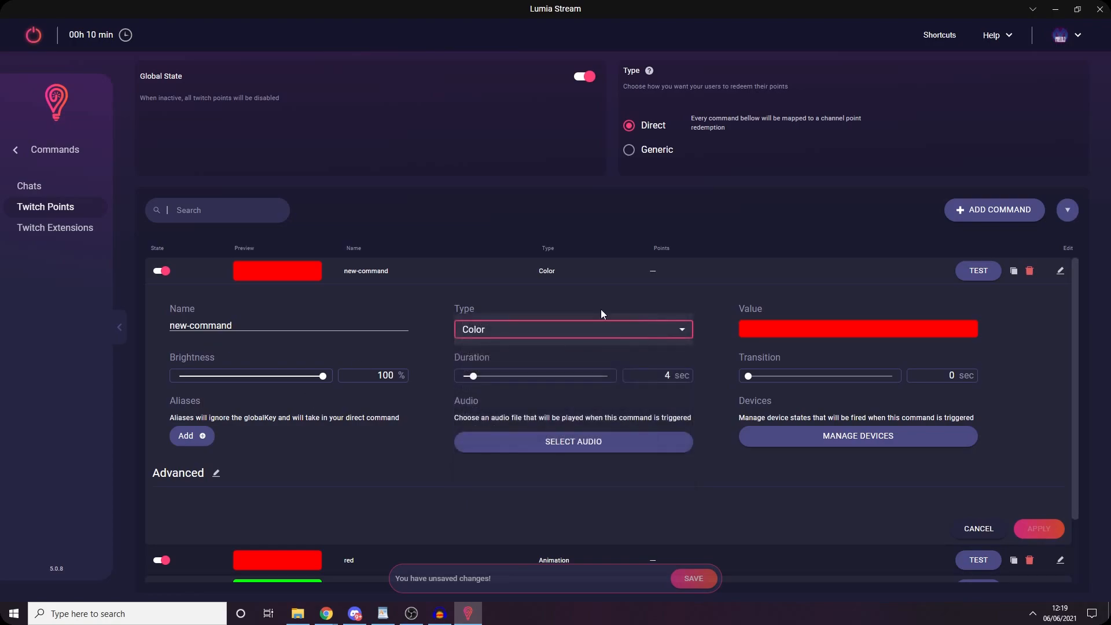
# - View the chat commands that can be imported into Twitch Points without importing any
pyautogui.click(1068, 211)
pyautogui.click(1048, 257)
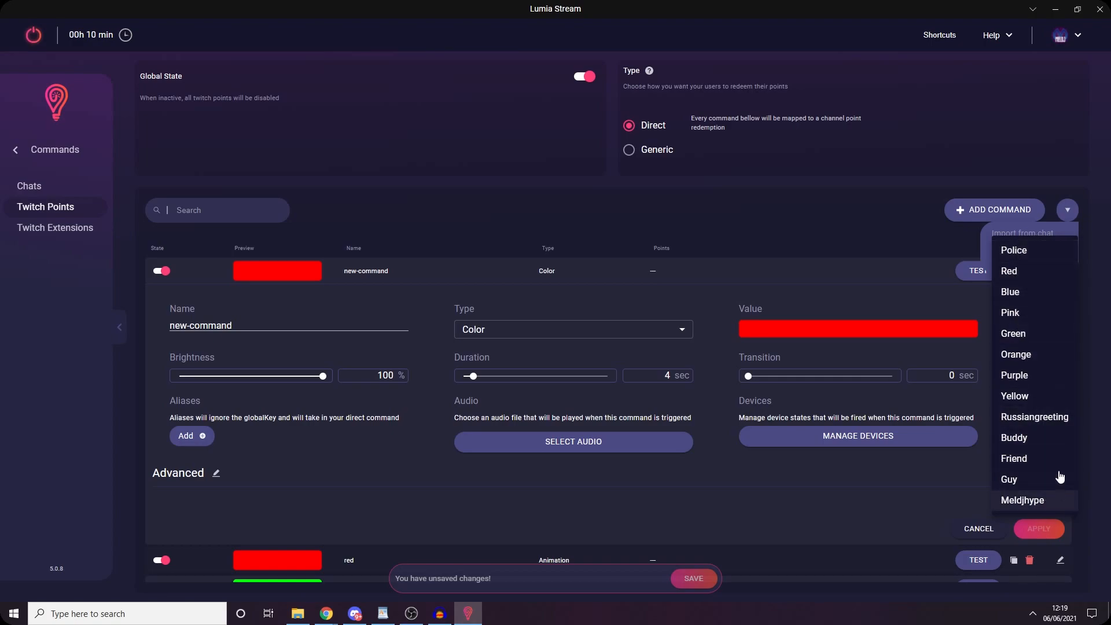
pyautogui.click(955, 259)
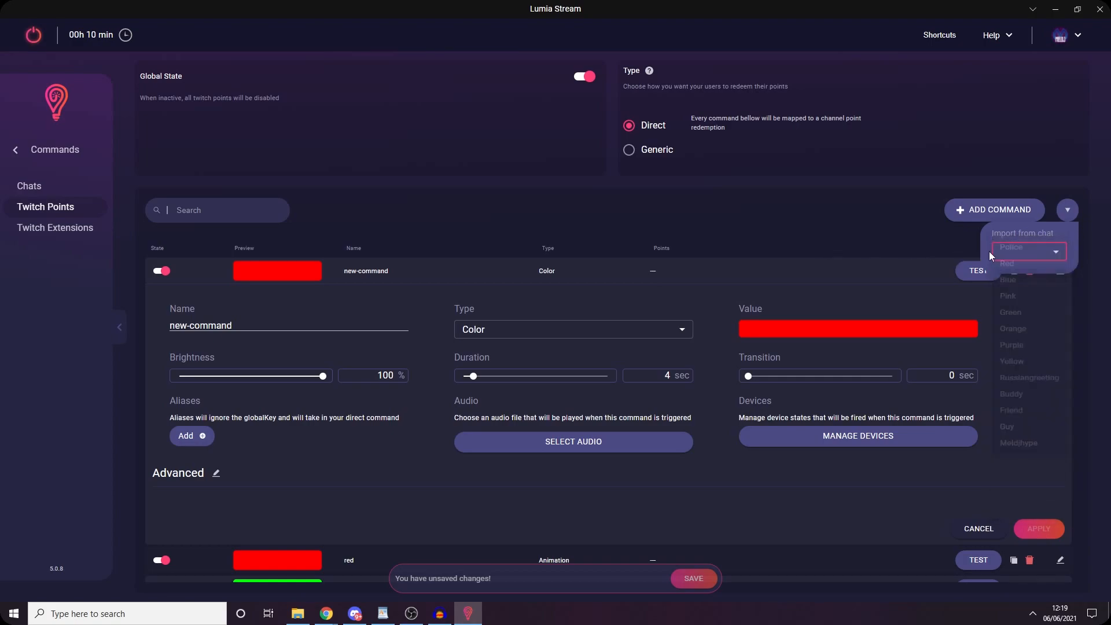
pyautogui.click(1072, 211)
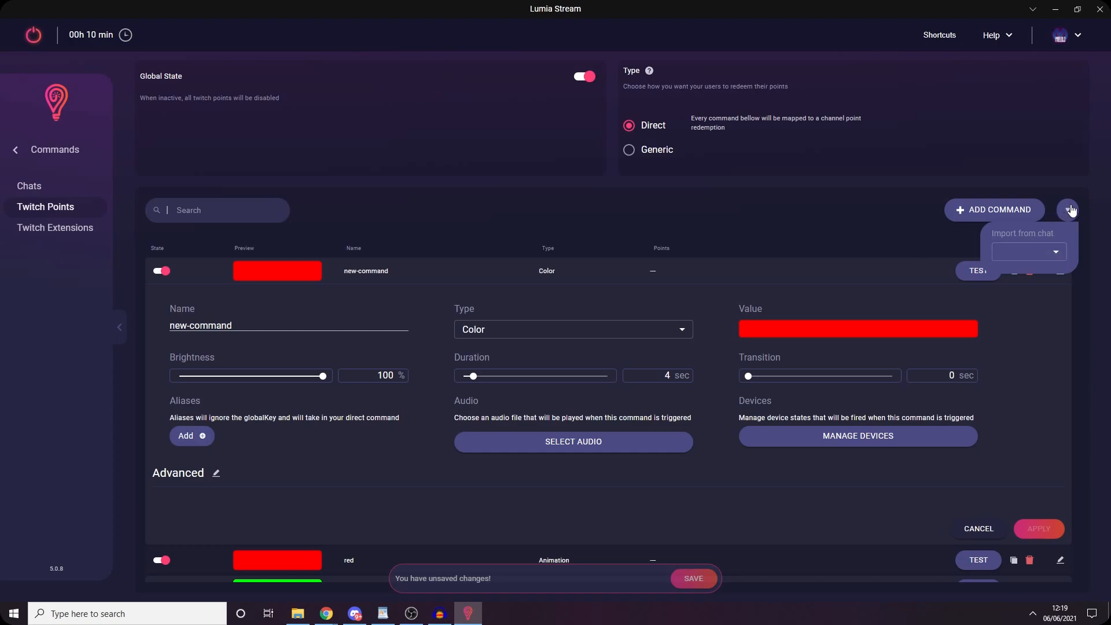
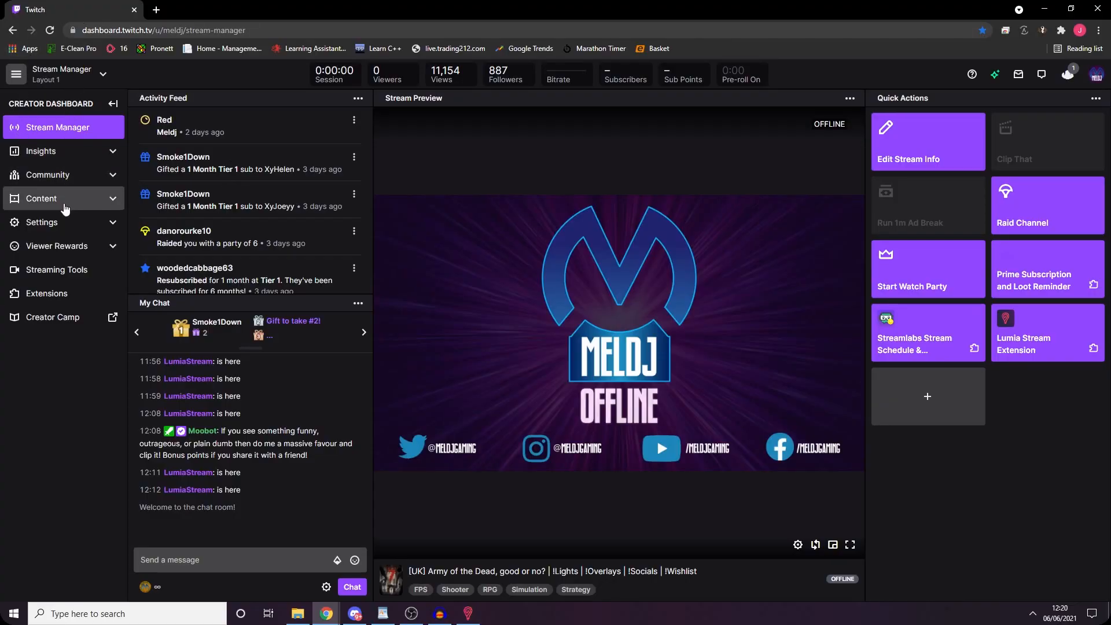
# - Search the Twitch extensions for "lumia." and open the Lumia Stream Extension details
pyautogui.click(73, 293)
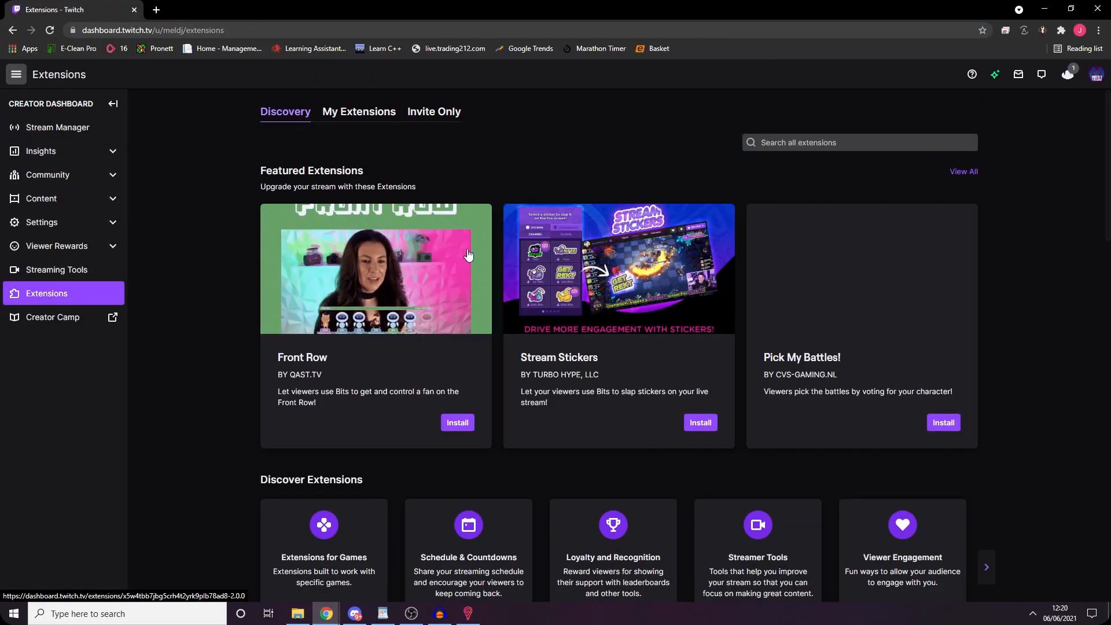
pyautogui.click(791, 144)
pyautogui.write('lumia.')
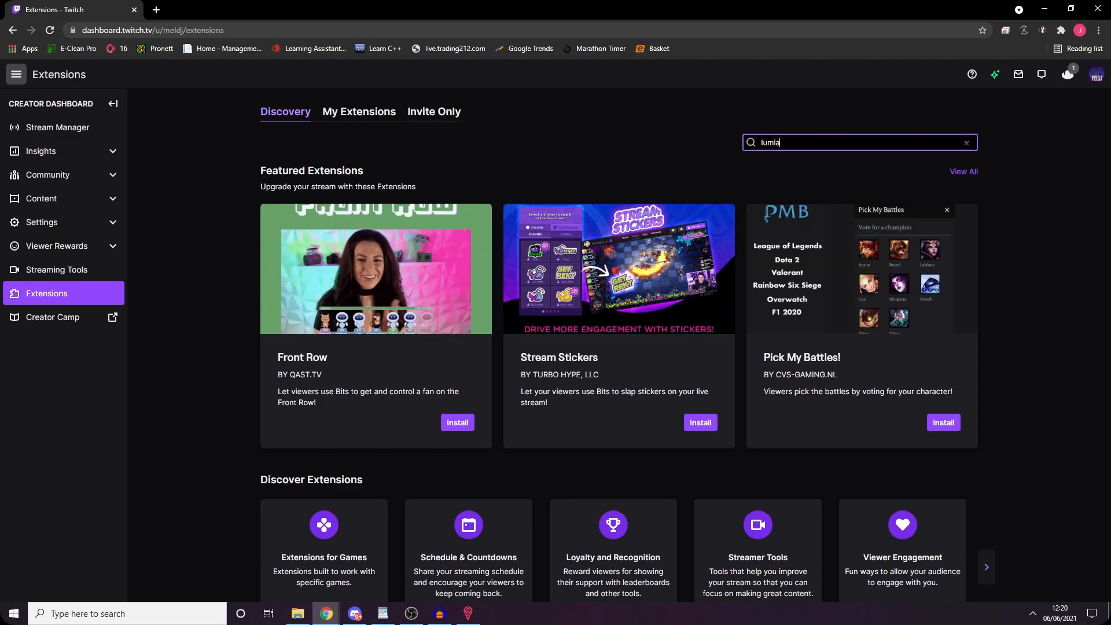
pyautogui.press('Return')
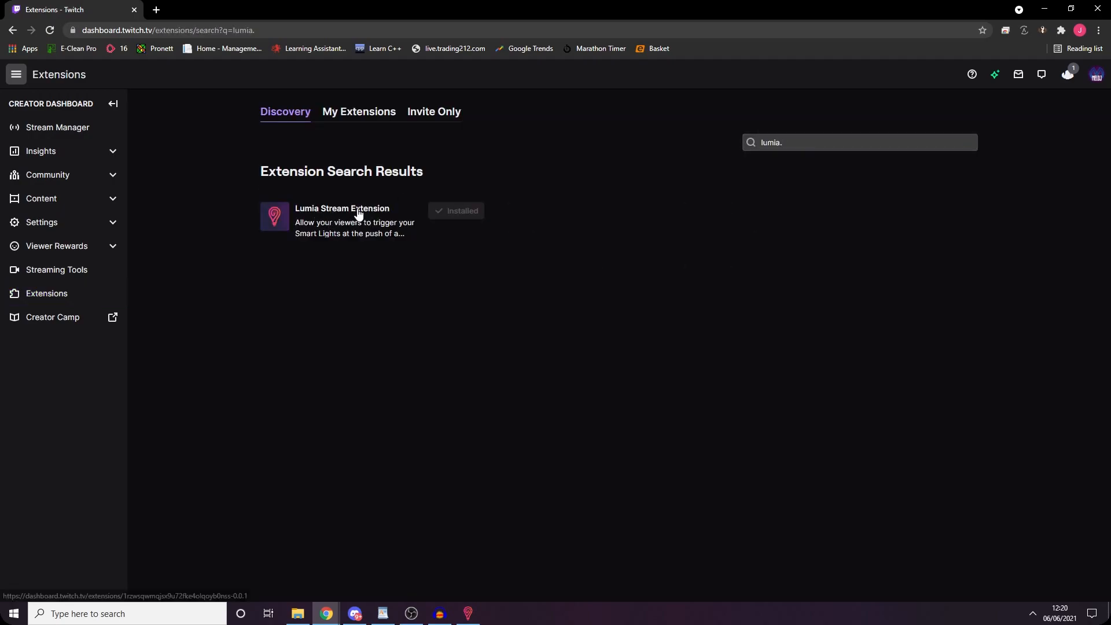
pyautogui.click(356, 211)
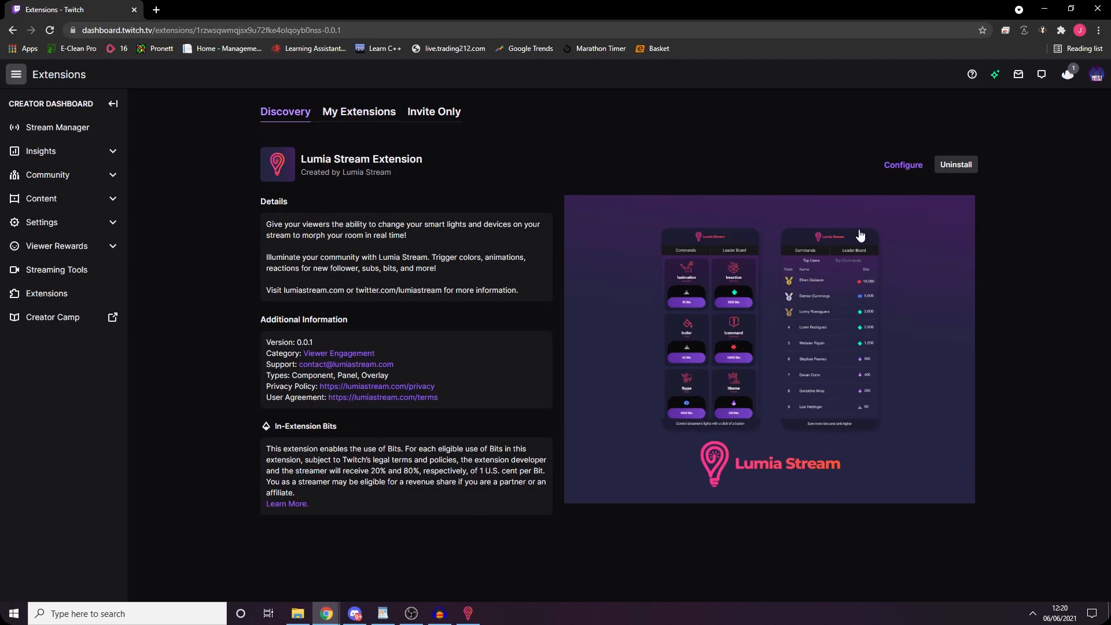
# - Open the Lumia Stream Extension's configuration and advance past its intro to the commands preview
pyautogui.click(901, 165)
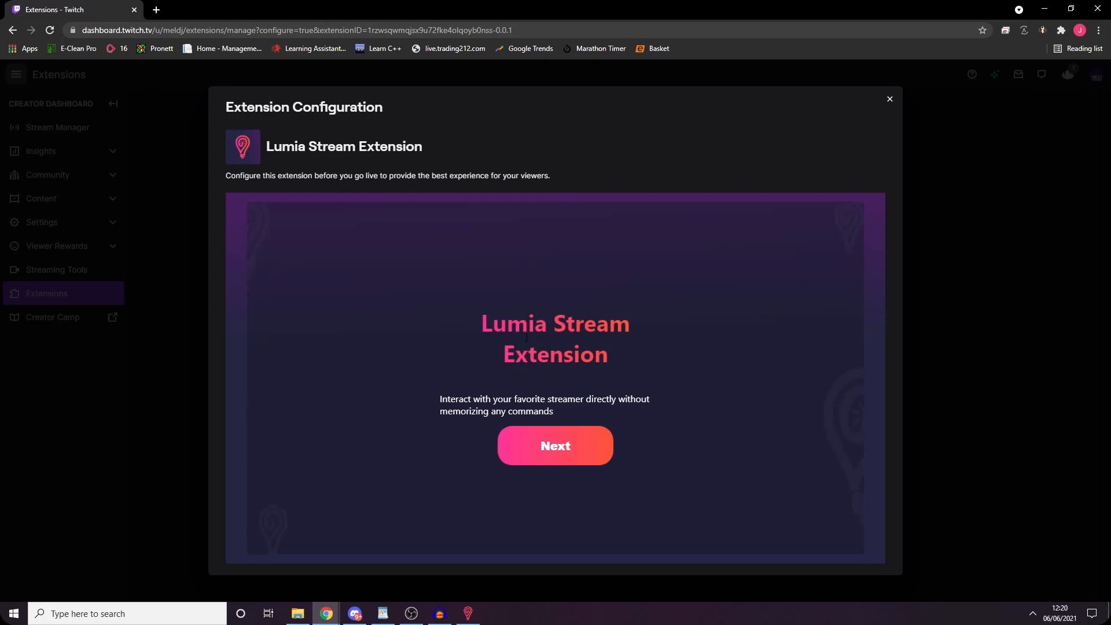
pyautogui.click(521, 454)
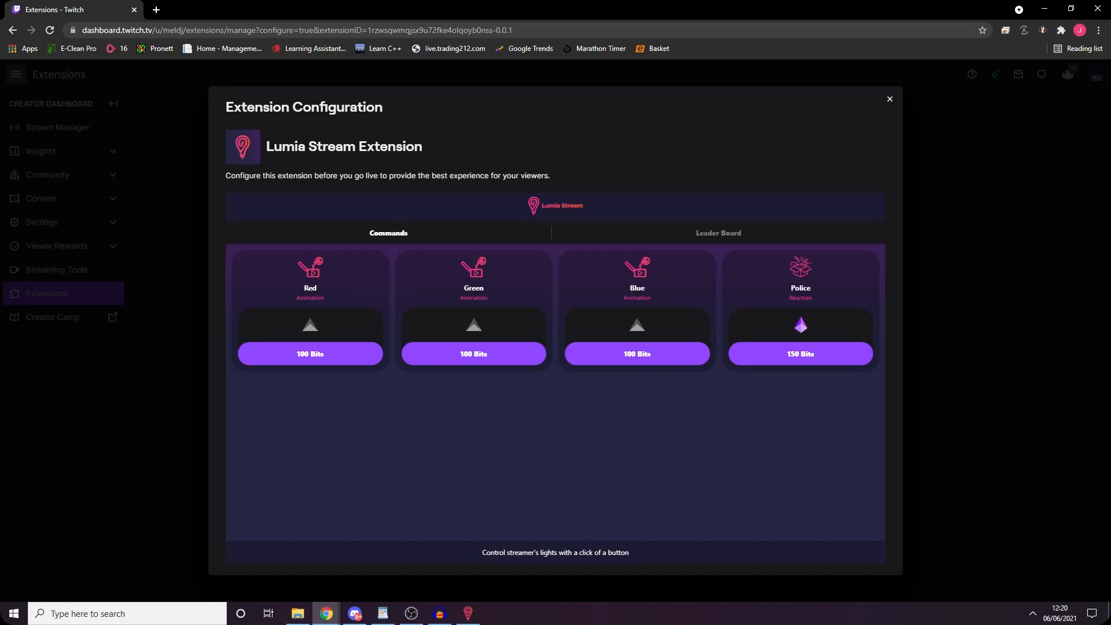
# - Switch to Lumia Stream and view the chat commands that can be imported as Twitch extension commands
pyautogui.hotkey('alt', 'Tab')
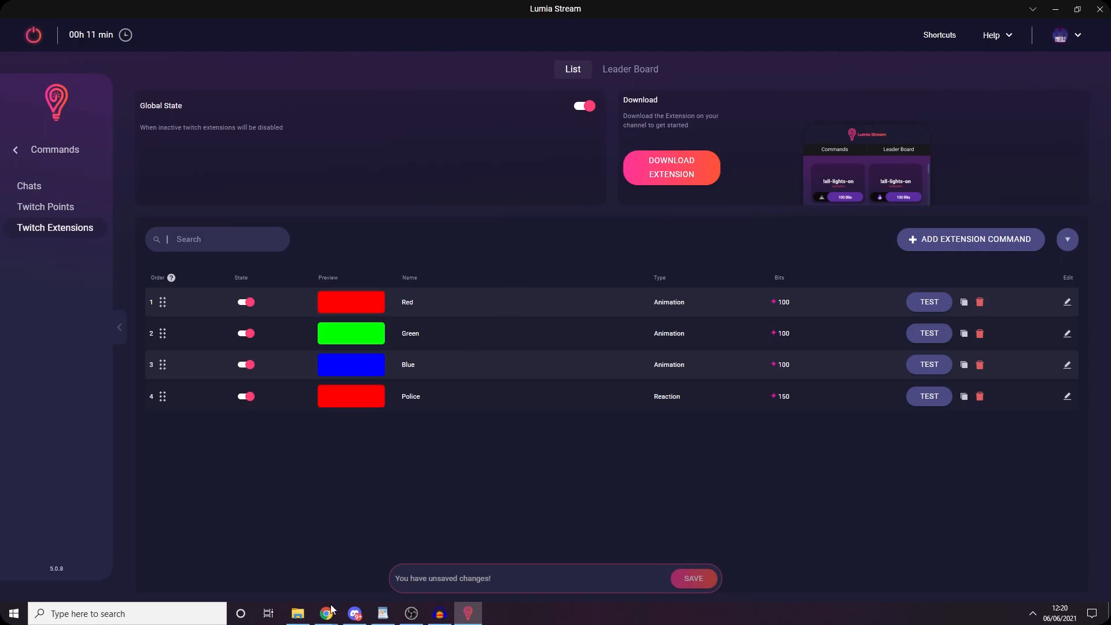
pyautogui.click(386, 617)
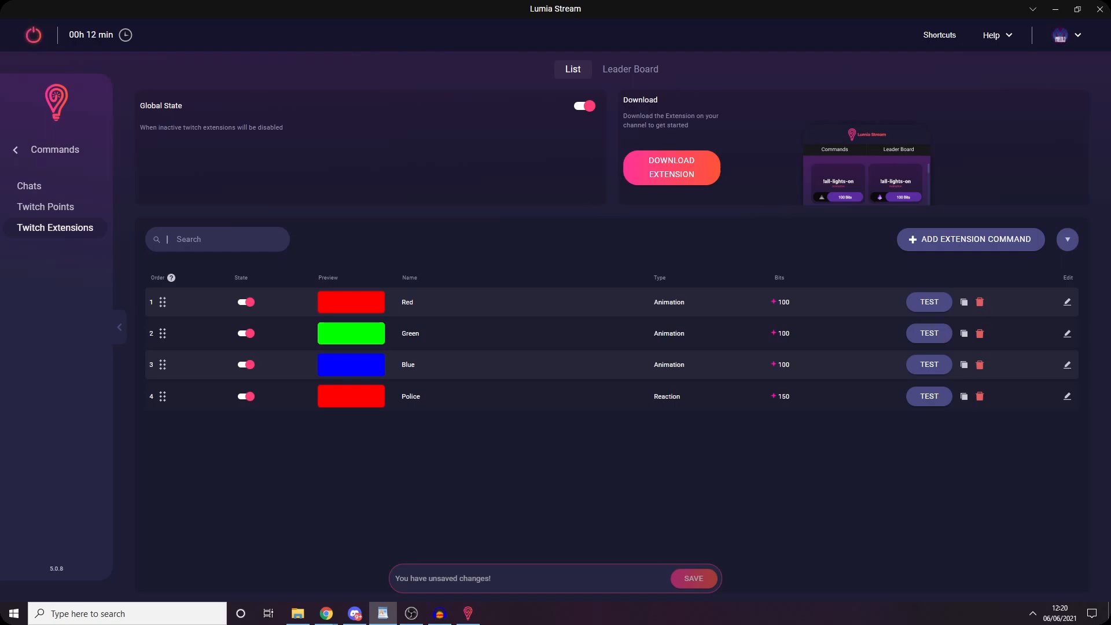
pyautogui.click(973, 467)
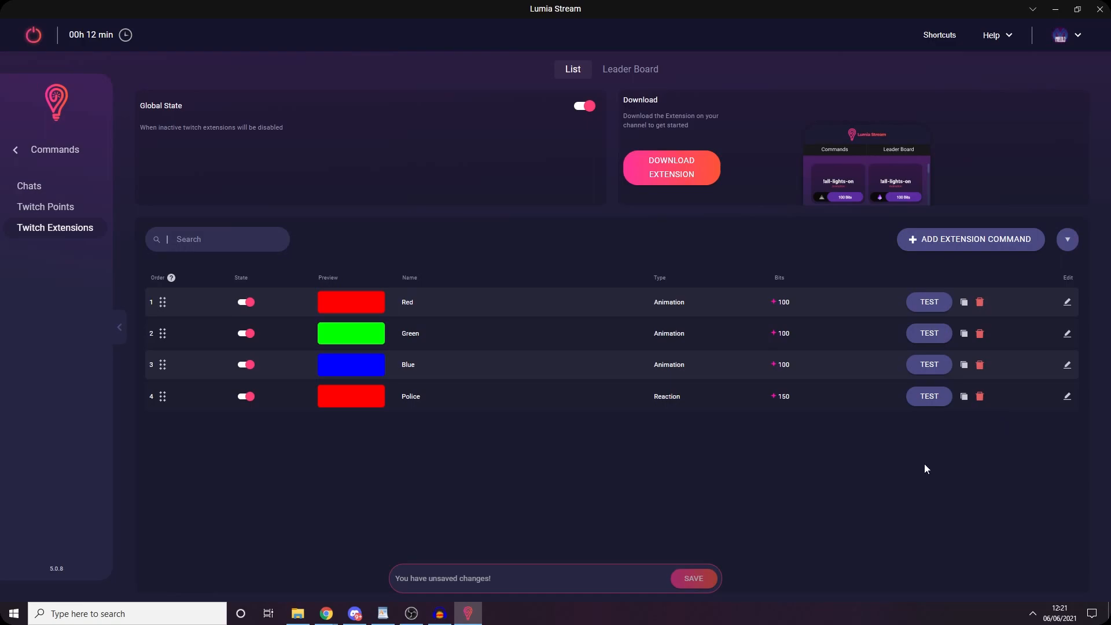
pyautogui.click(1068, 239)
pyautogui.click(1057, 278)
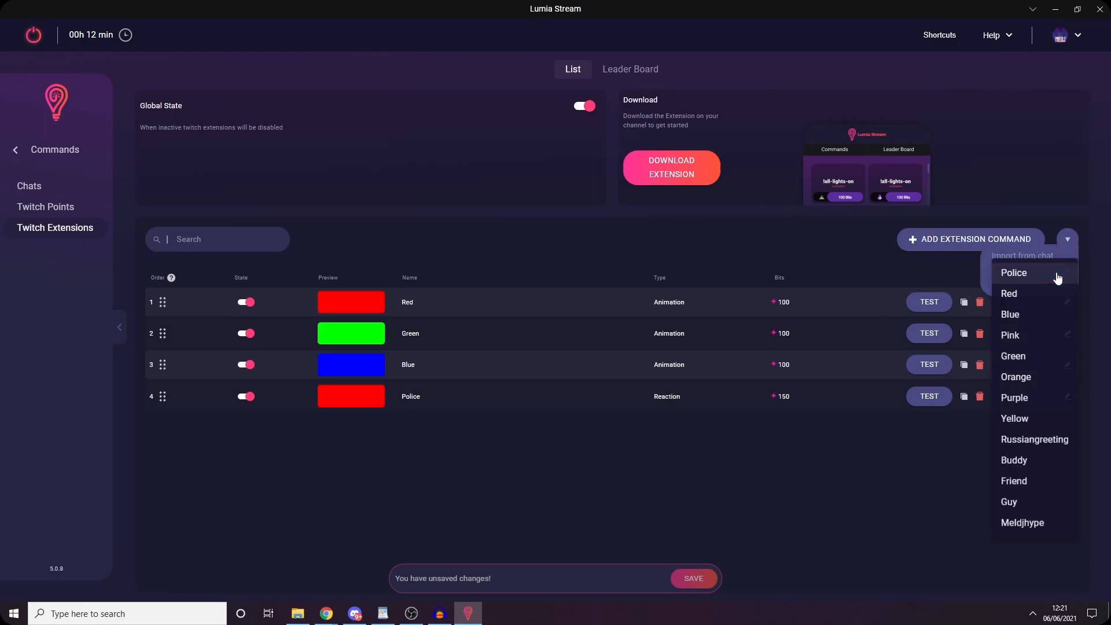
pyautogui.click(1060, 249)
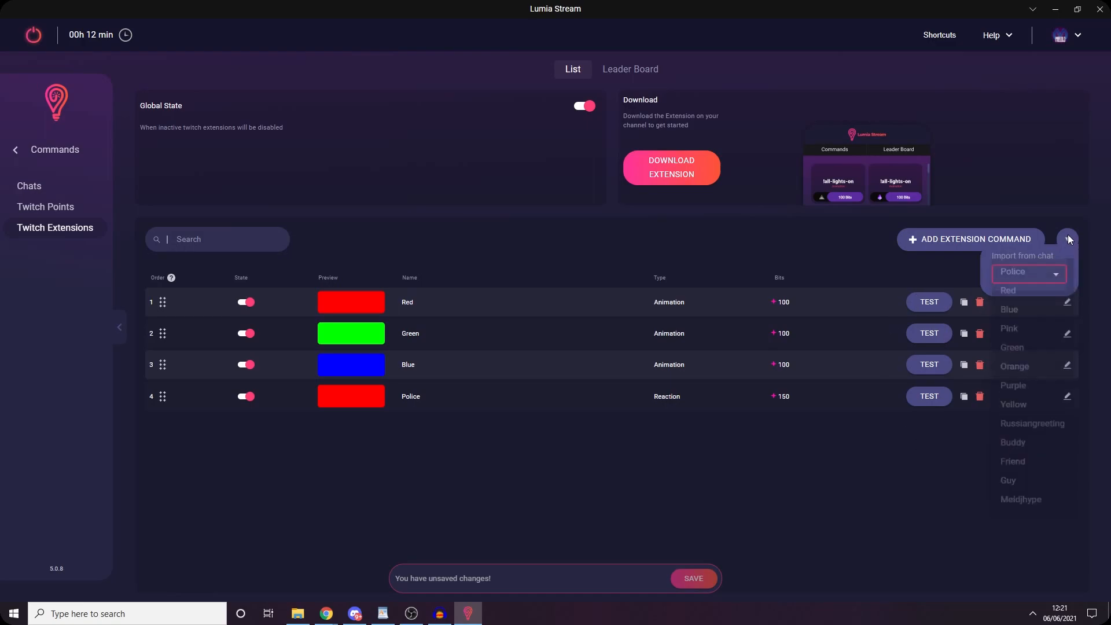
pyautogui.click(799, 240)
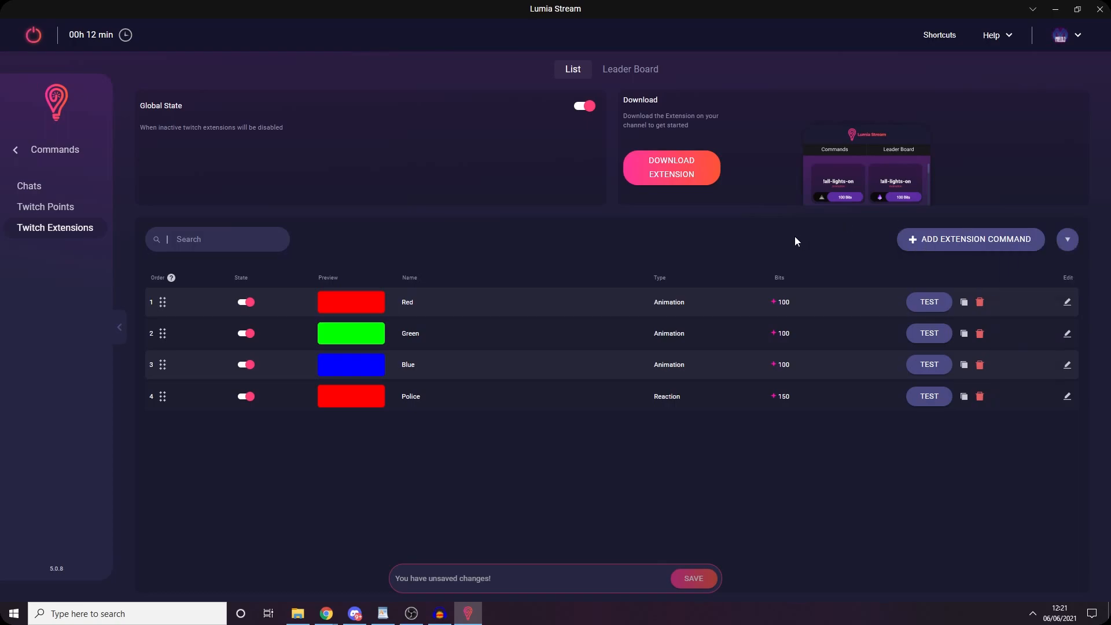
# - Open the Red extension command for editing and review its available Bits prices and command types
pyautogui.click(1067, 303)
pyautogui.click(385, 409)
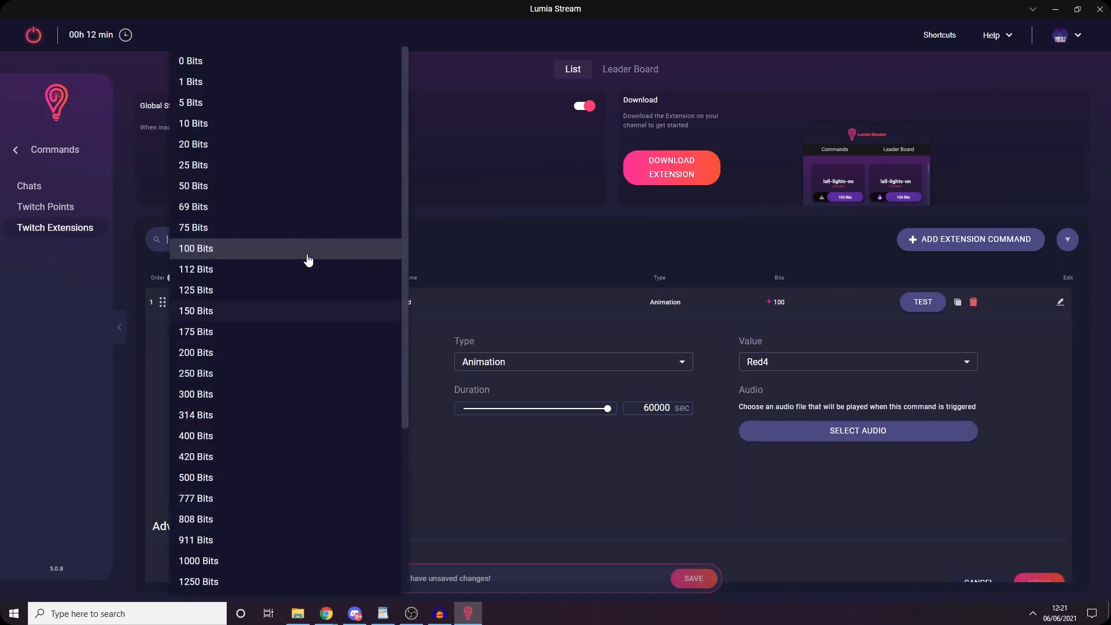
pyautogui.scroll(-4, 313, 359)
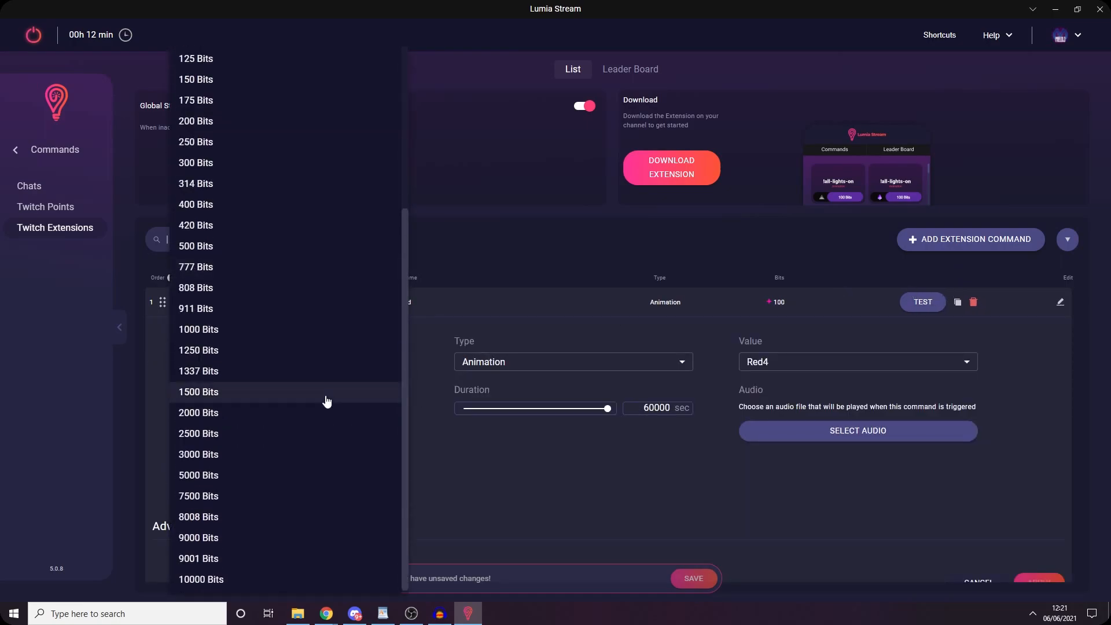
pyautogui.click(522, 464)
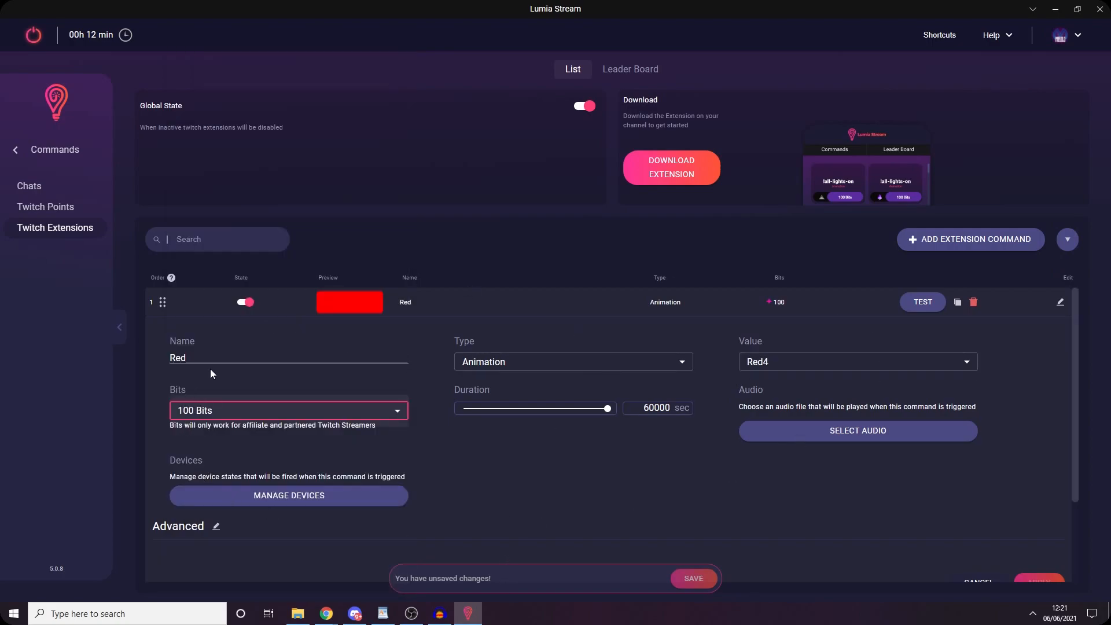
pyautogui.click(559, 363)
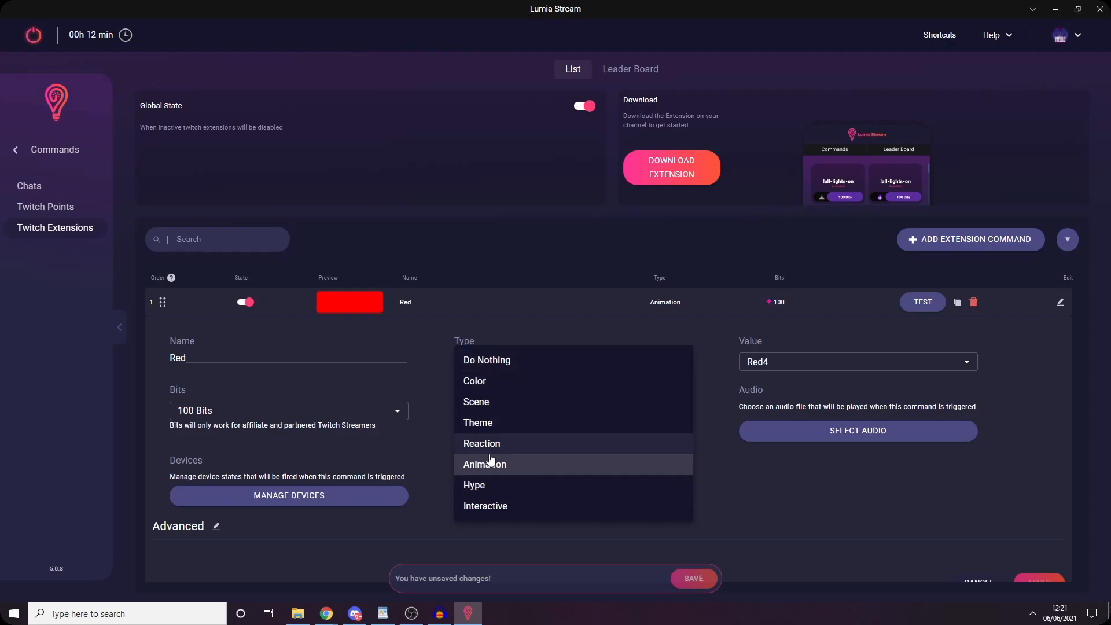
pyautogui.click(380, 370)
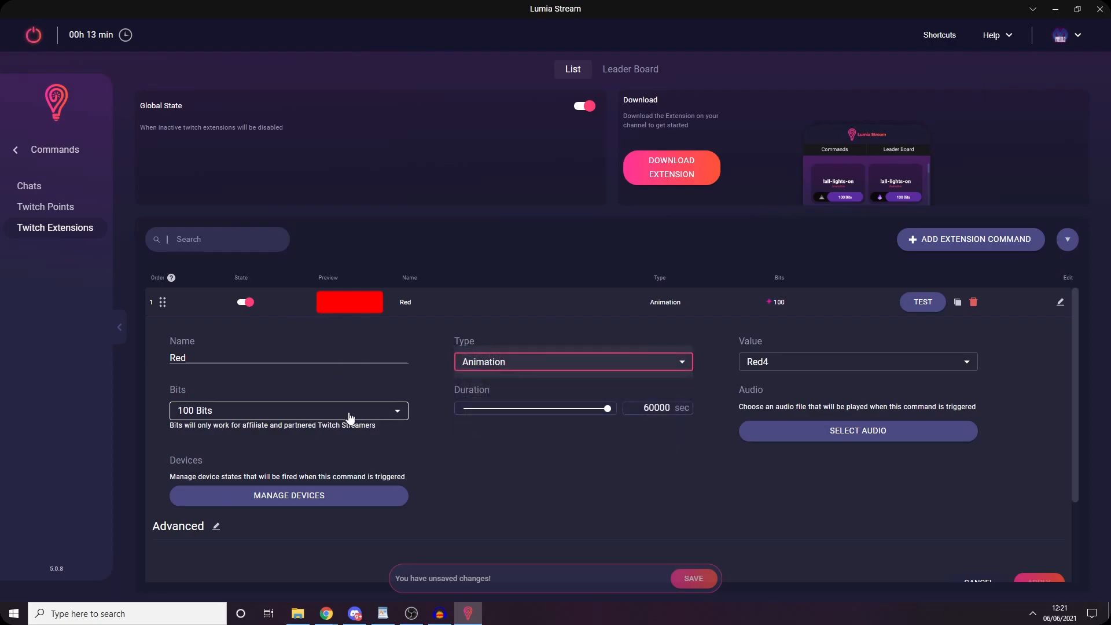
# - Expand the Red command's advanced options and save the pending changes
pyautogui.scroll(-1, 775, 487)
pyautogui.click(186, 470)
pyautogui.scroll(-1, 208, 463)
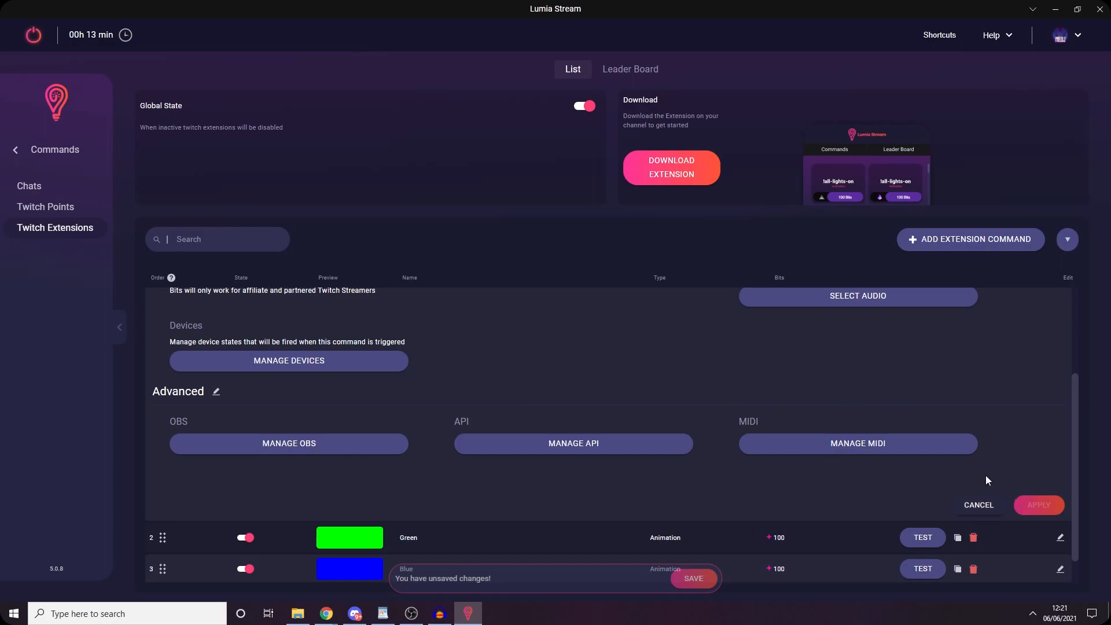
pyautogui.click(693, 578)
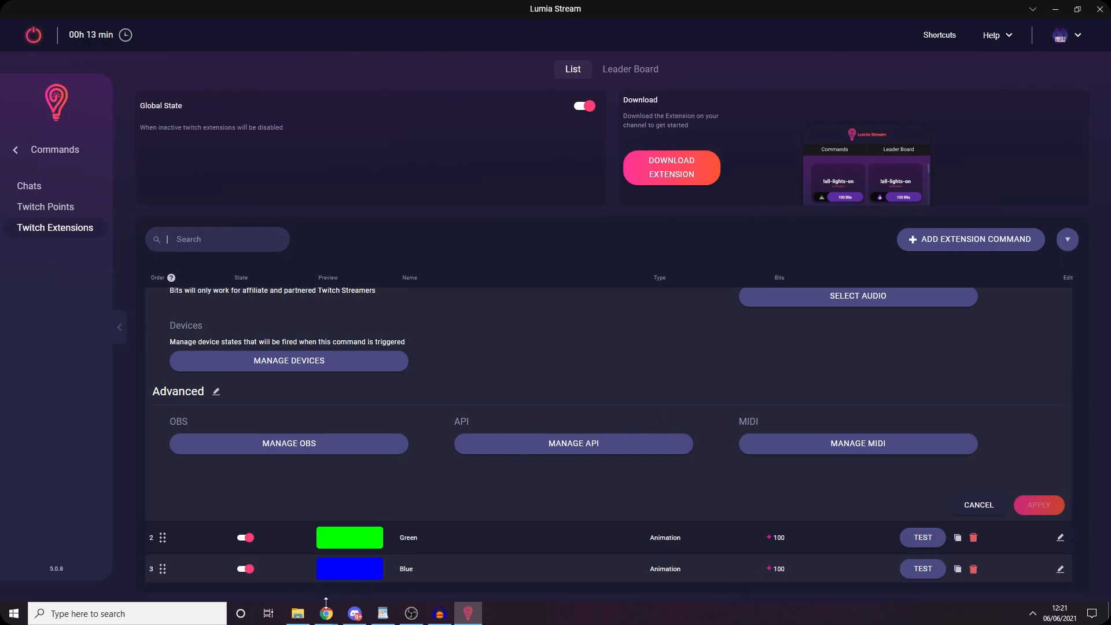
pyautogui.moveTo(326, 614)
pyautogui.click(451, 558)
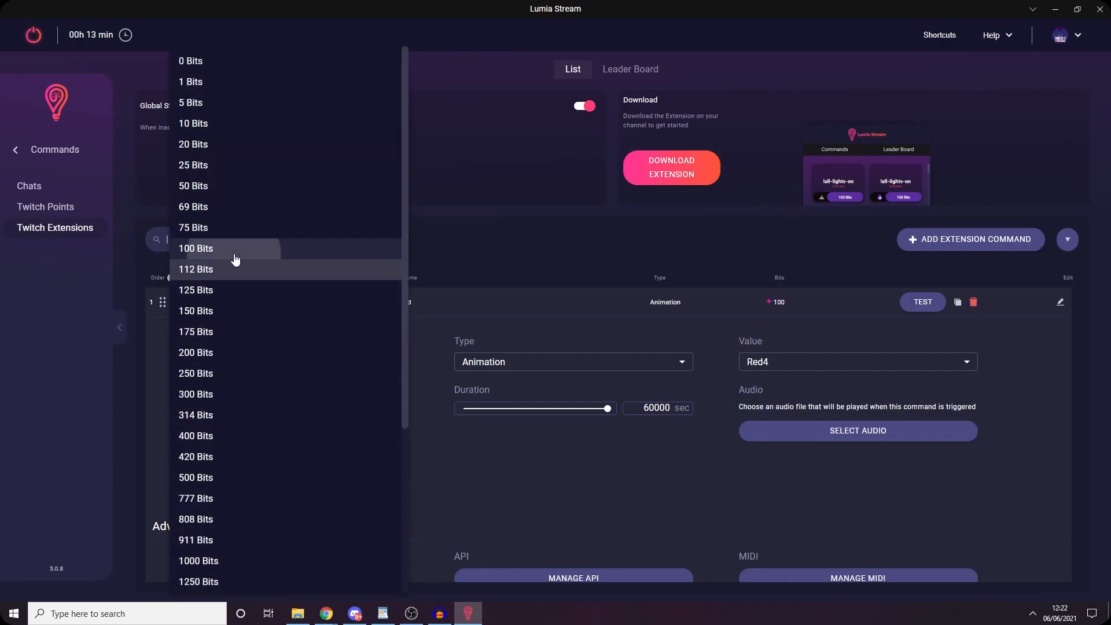
pyautogui.click(237, 250)
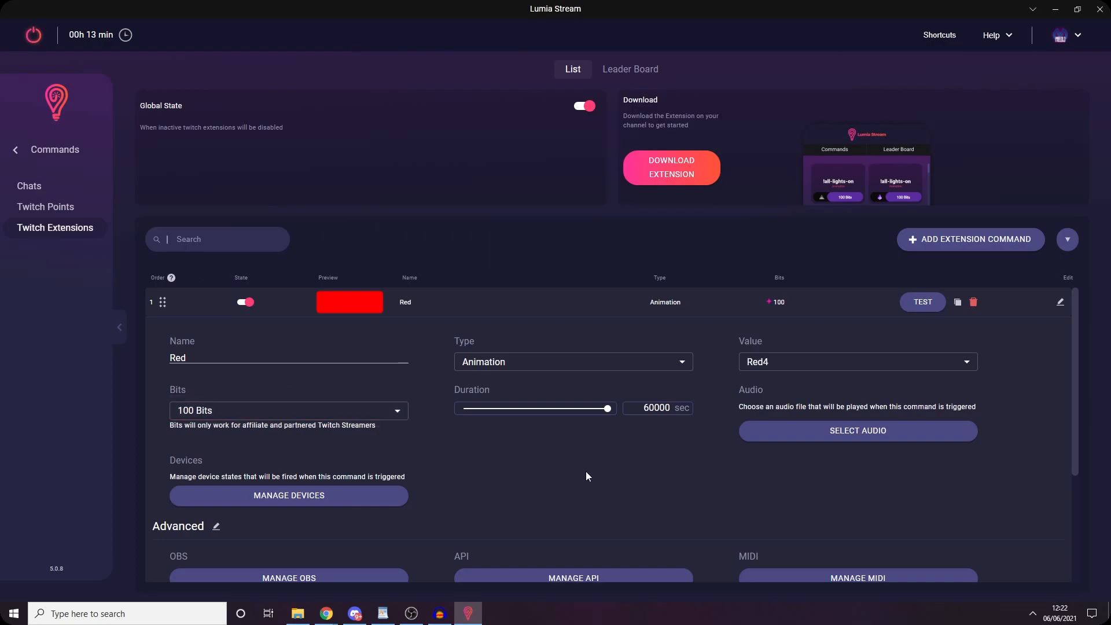
# - Set the Red extension command's price to 112 Bits and apply the edit
pyautogui.scroll(-2, 586, 471)
pyautogui.scroll(2, 579, 468)
pyautogui.click(354, 398)
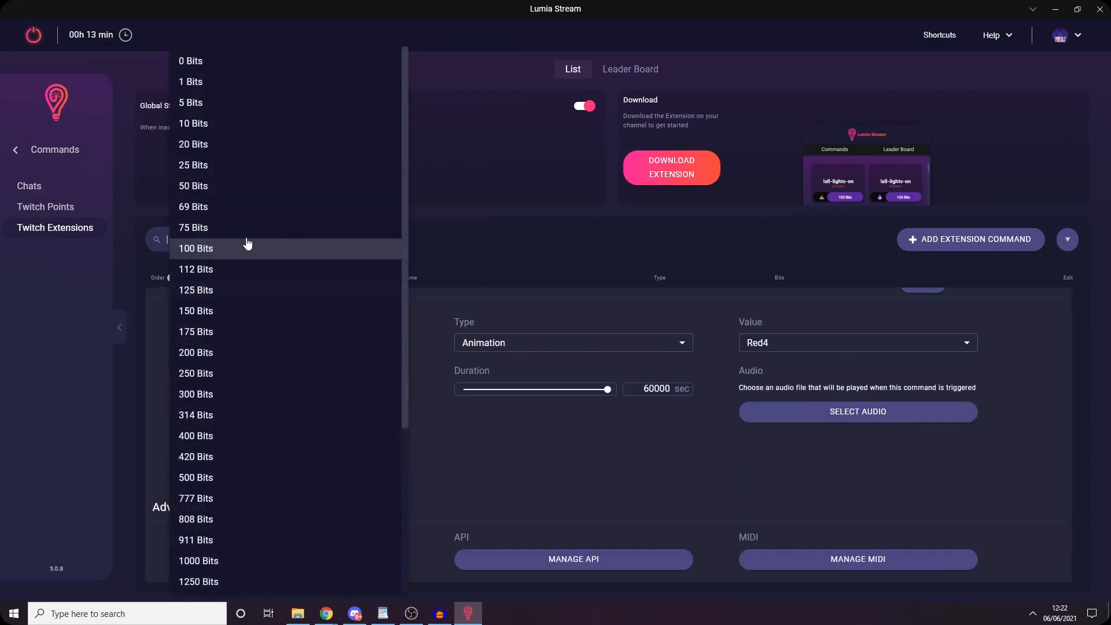
pyautogui.click(231, 267)
pyautogui.scroll(-1, 577, 454)
pyautogui.scroll(1, 558, 453)
pyautogui.scroll(-1, 855, 471)
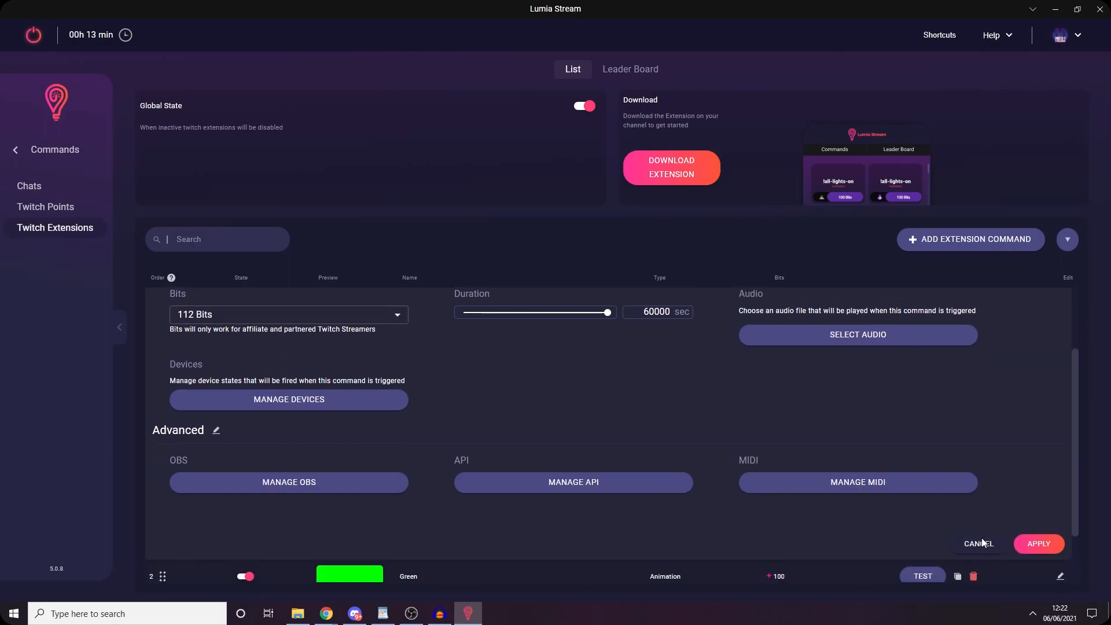
pyautogui.click(1039, 544)
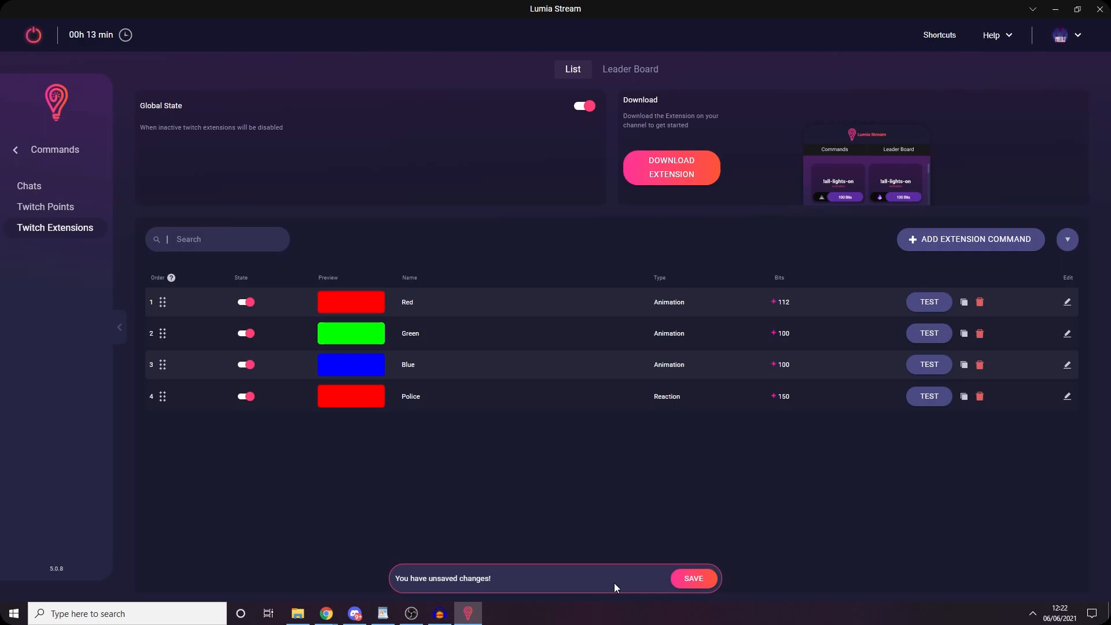
# - Save the extension command changes and check them in the Twitch extension configuration in Chrome
pyautogui.click(692, 579)
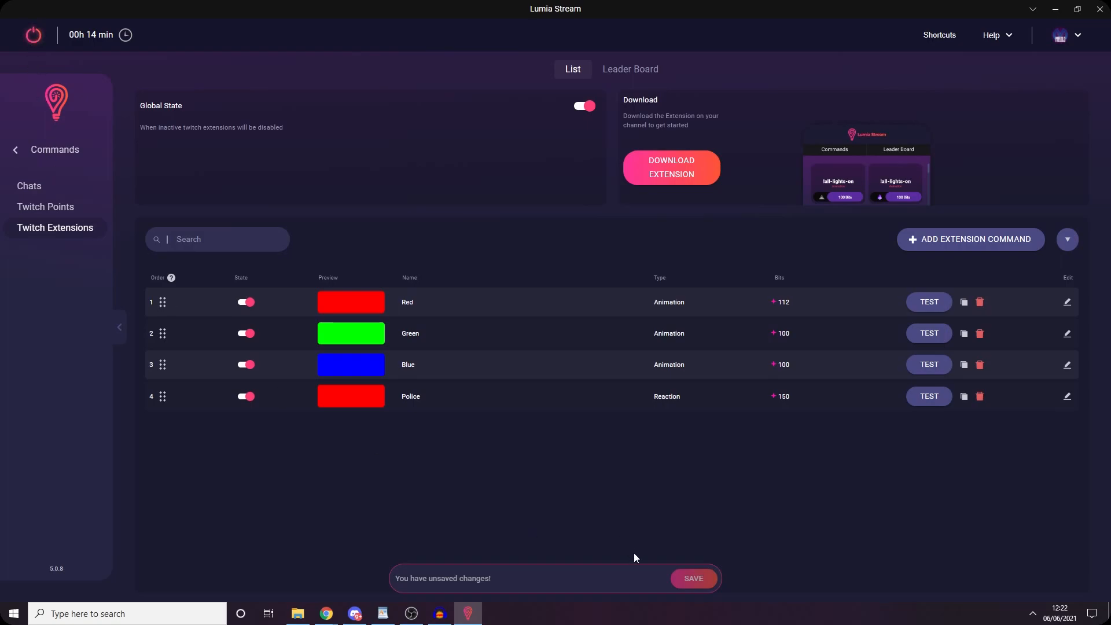
pyautogui.click(694, 579)
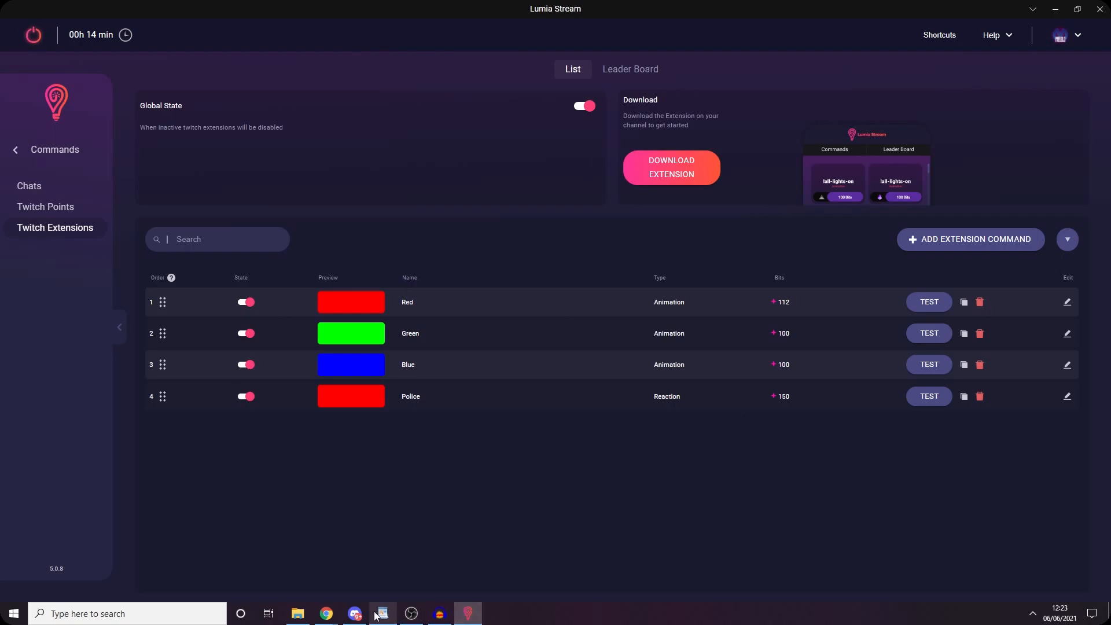
pyautogui.moveTo(326, 613)
pyautogui.click(479, 580)
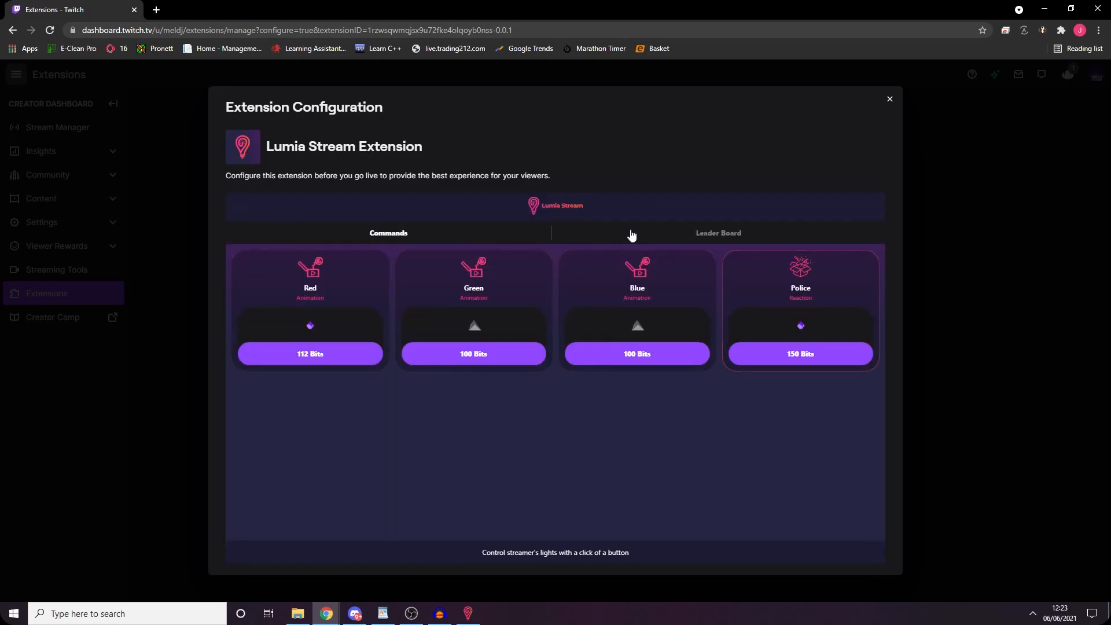
# - Close the extension configuration and set the Lumia Stream Extension as Panel 1
pyautogui.click(889, 102)
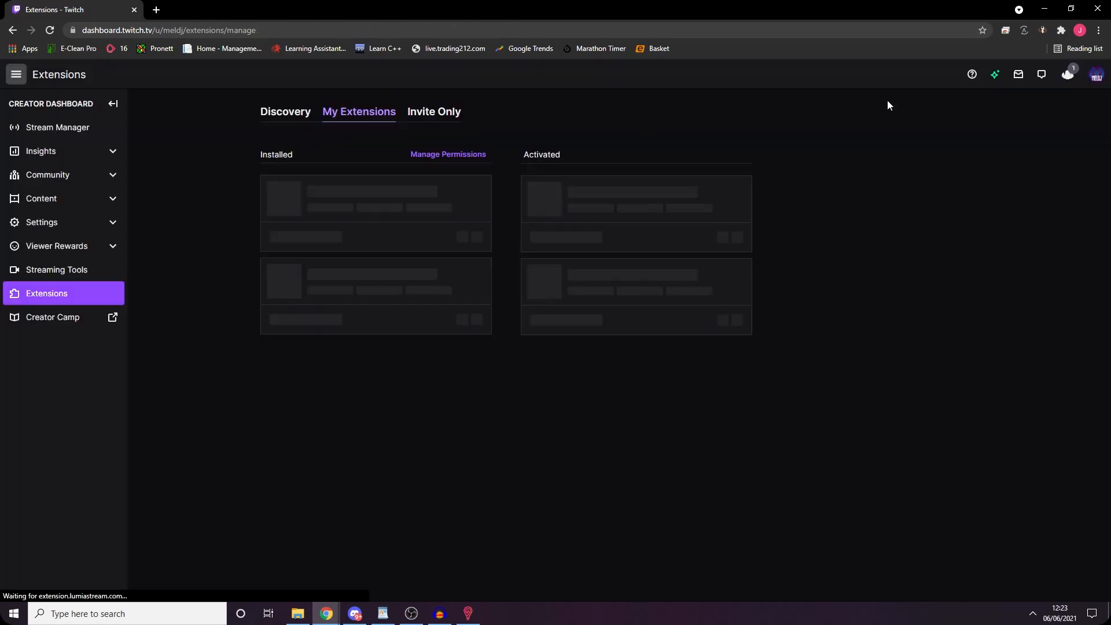
pyautogui.click(574, 322)
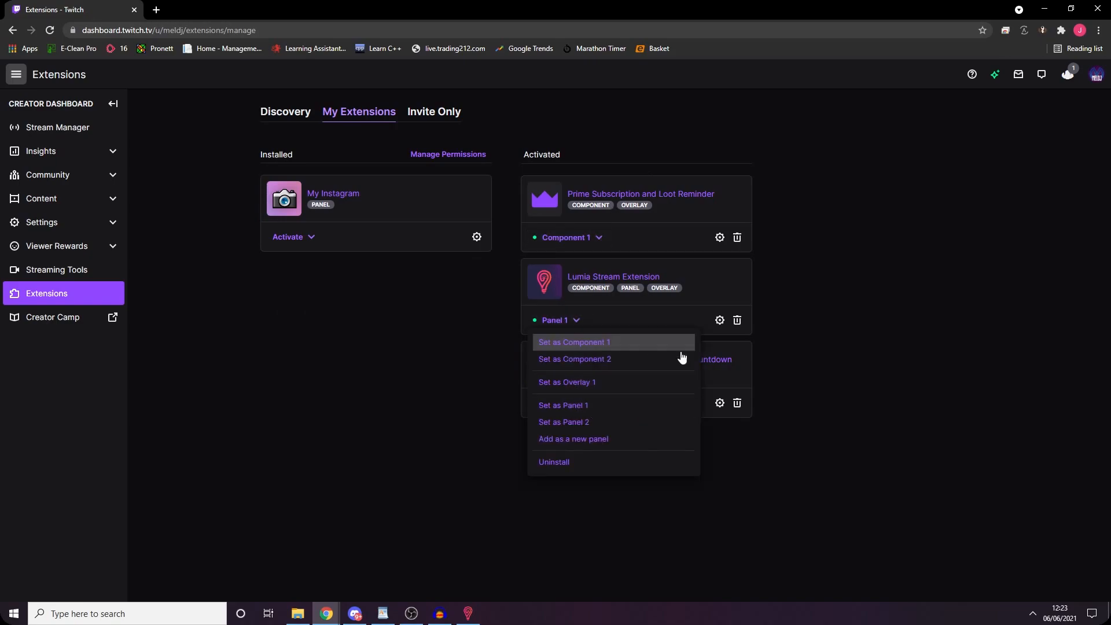
pyautogui.click(638, 408)
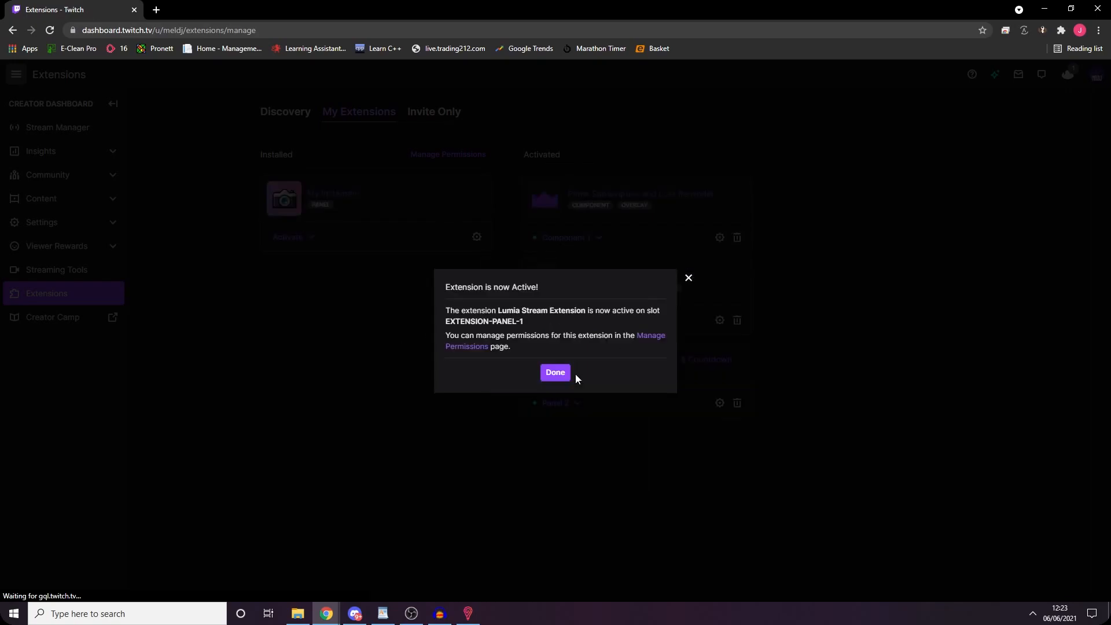
pyautogui.click(559, 377)
# - Open the streamer's own Twitch channel page and bring up the command list in its Lumia Stream Extension panel
pyautogui.click(377, 29)
pyautogui.hotkey('ctrl', 'a')
pyautogui.write('twitch.tv/m')
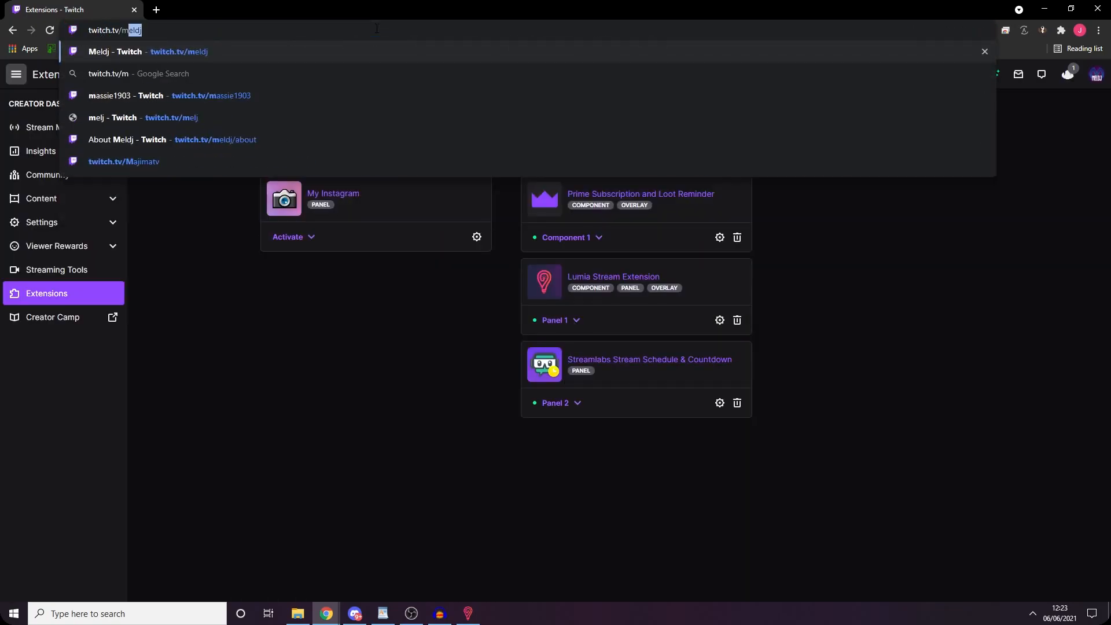
pyautogui.press('Return')
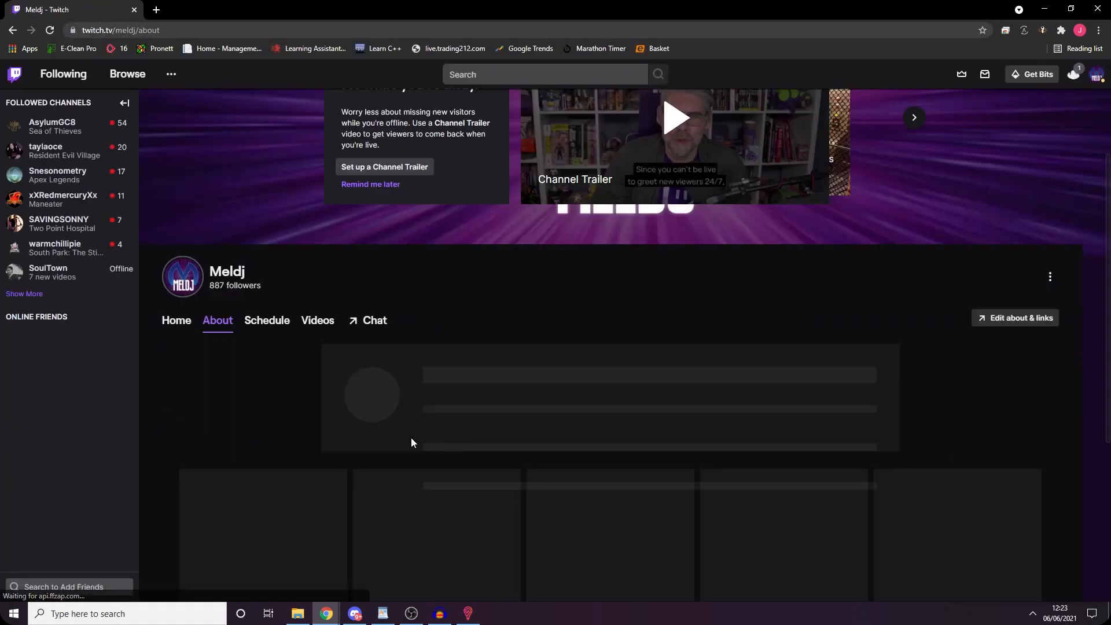
pyautogui.scroll(-1, 896, 384)
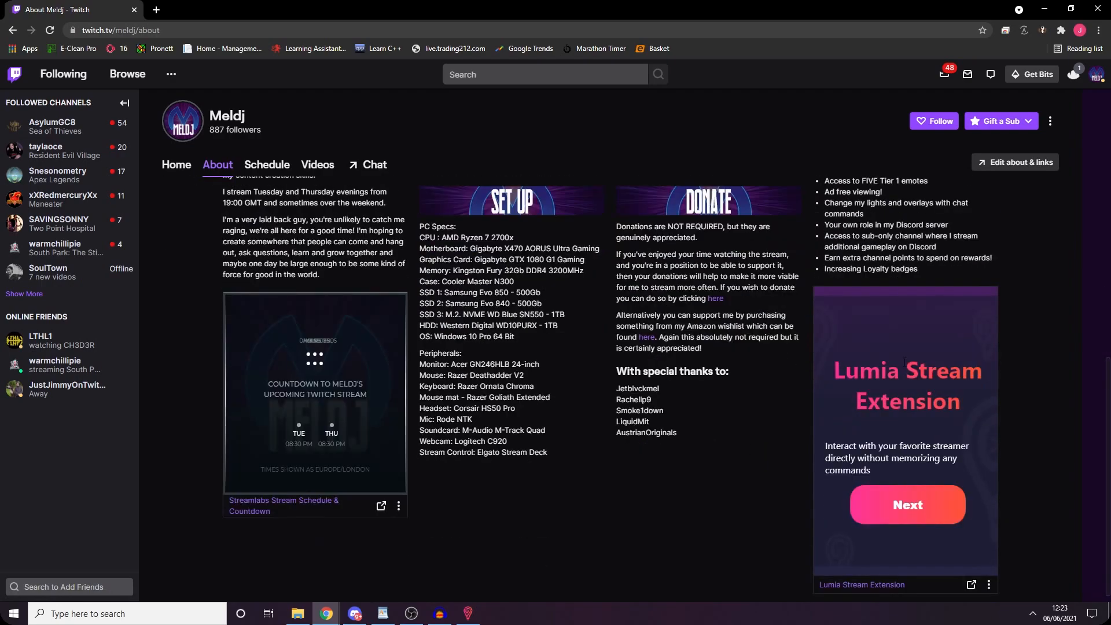
pyautogui.click(920, 516)
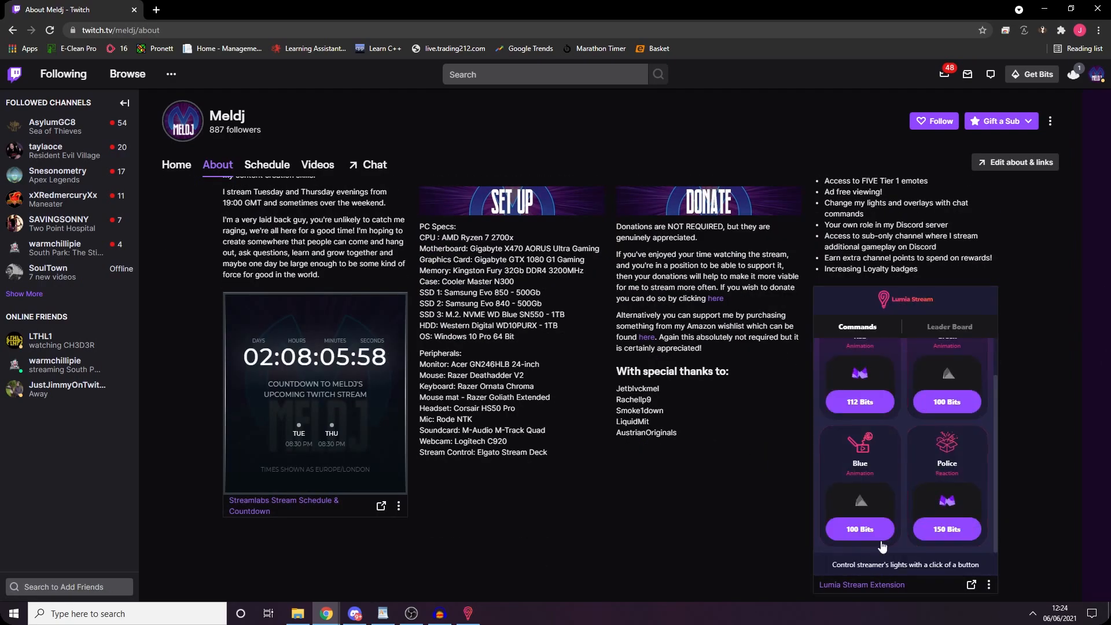
# - Examine the Lumia Stream Extension panel's commands and Bits prices and where the panel sits on the channel's About page
pyautogui.scroll(1, 930, 519)
pyautogui.scroll(-1, 914, 535)
pyautogui.scroll(1, 906, 509)
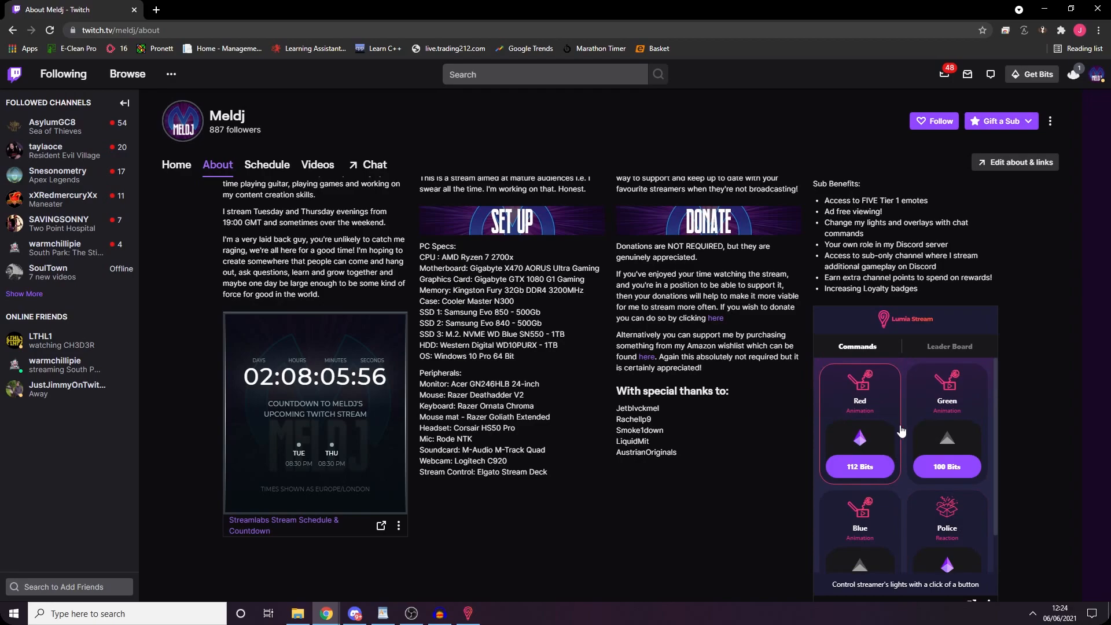
pyautogui.scroll(3, 937, 538)
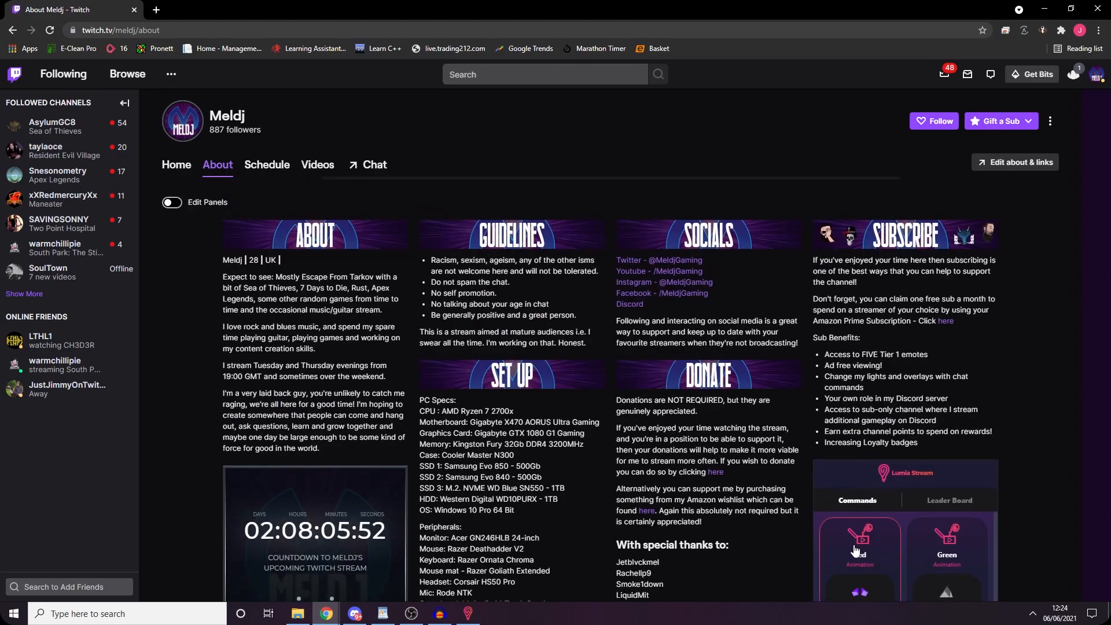
pyautogui.scroll(1, 856, 550)
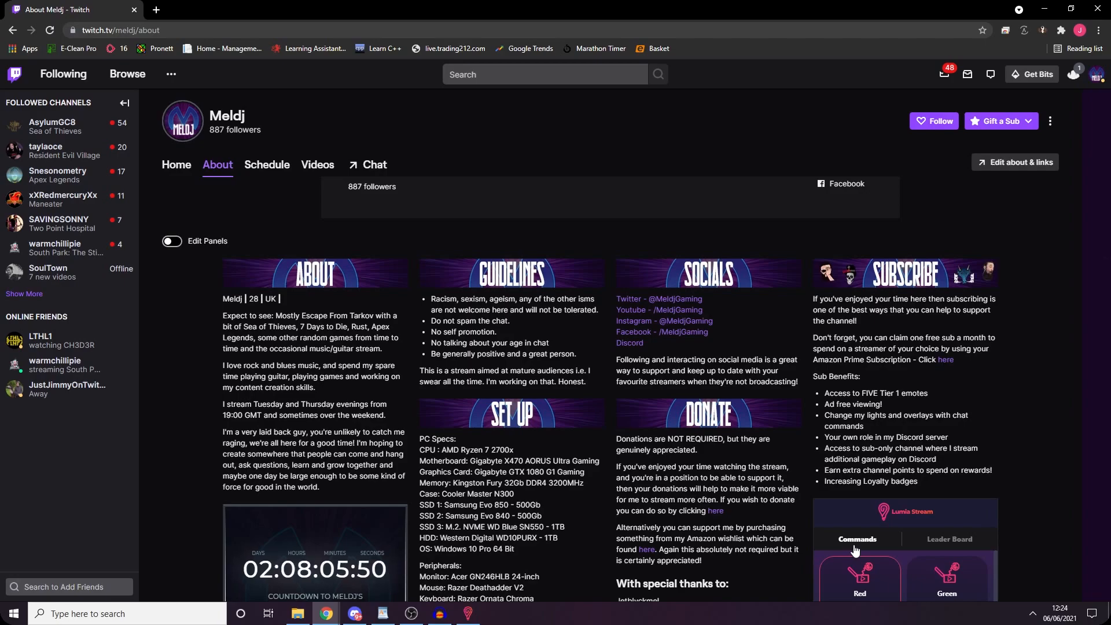
pyautogui.scroll(5, 815, 493)
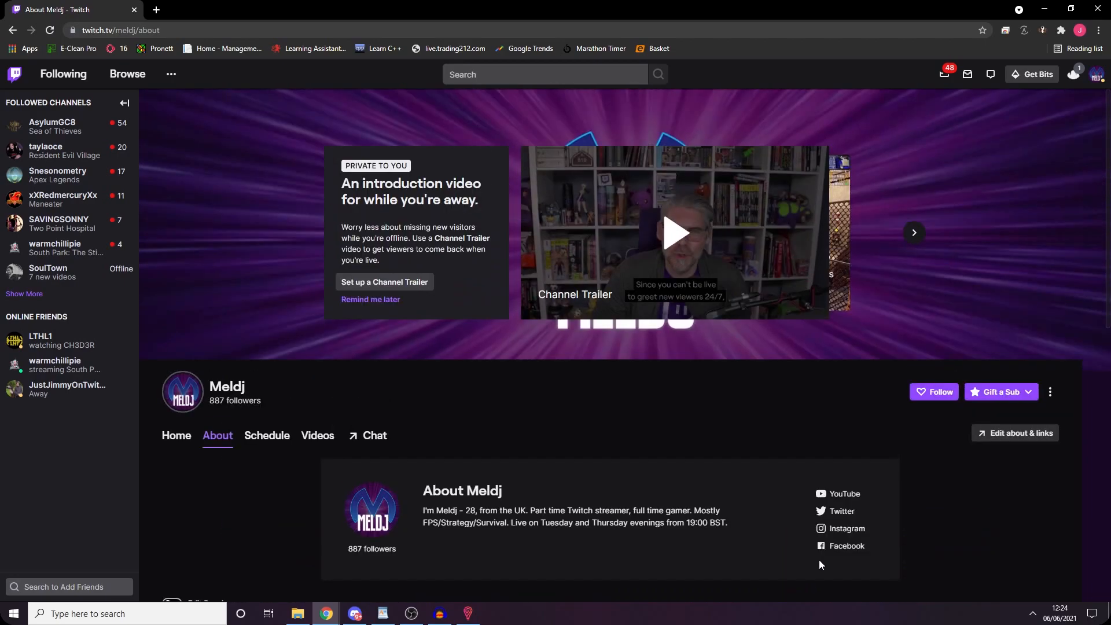
pyautogui.scroll(-2, 790, 512)
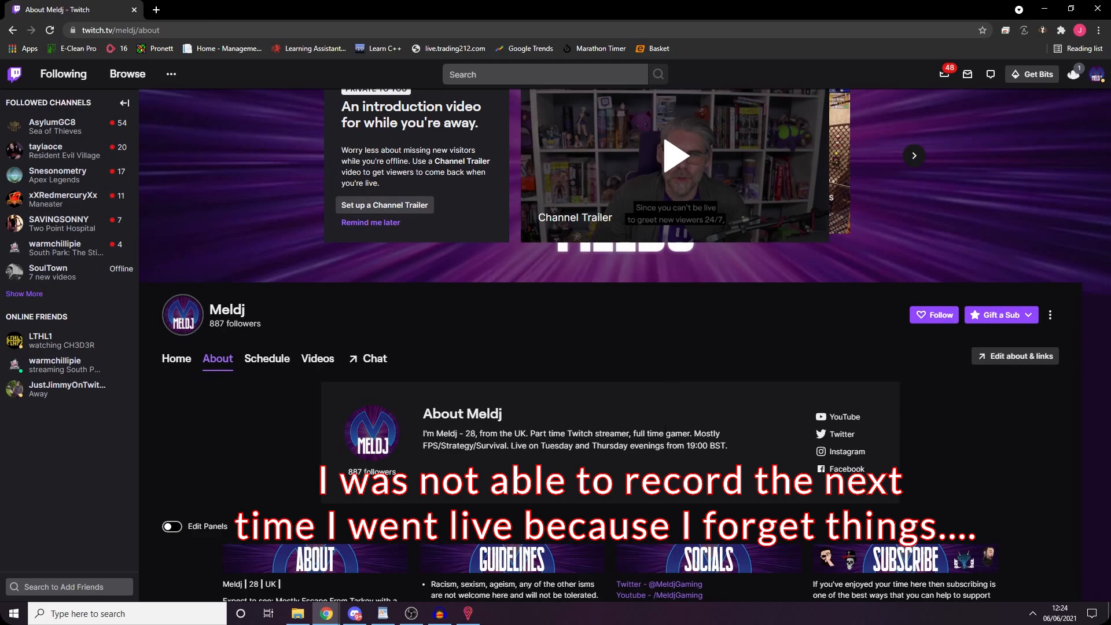
pyautogui.scroll(-6, 1078, 476)
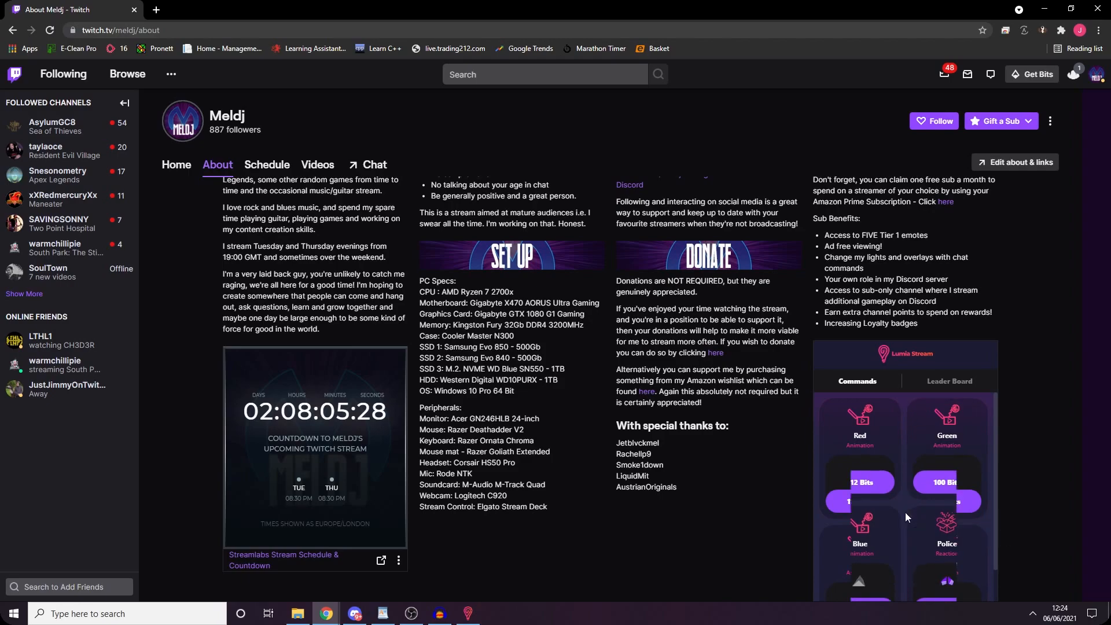
pyautogui.scroll(-1, 931, 513)
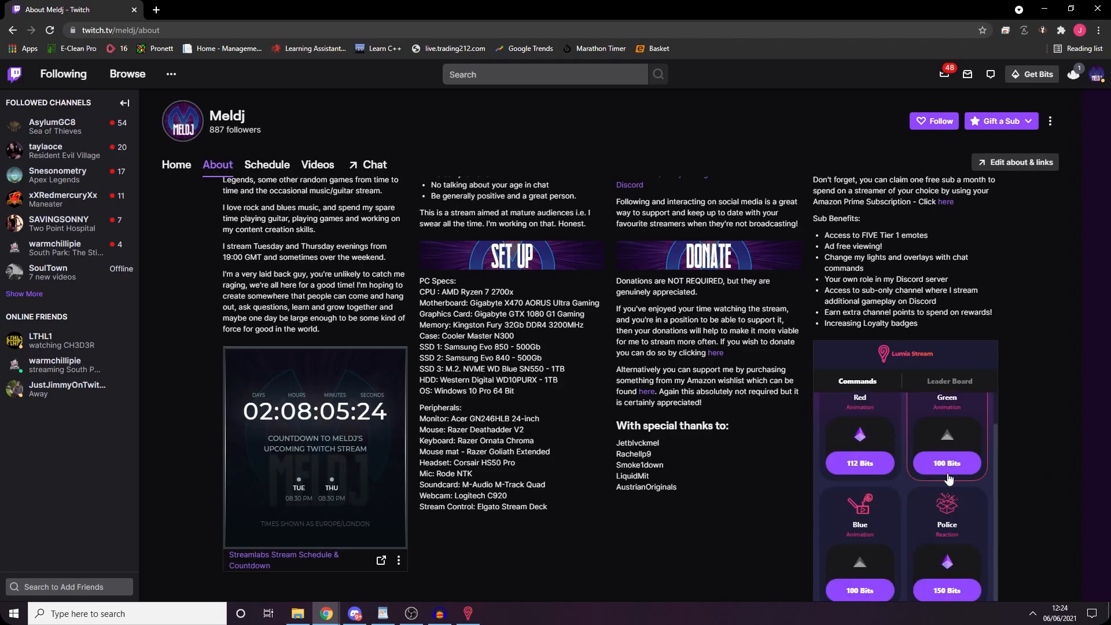
pyautogui.scroll(-1, 905, 464)
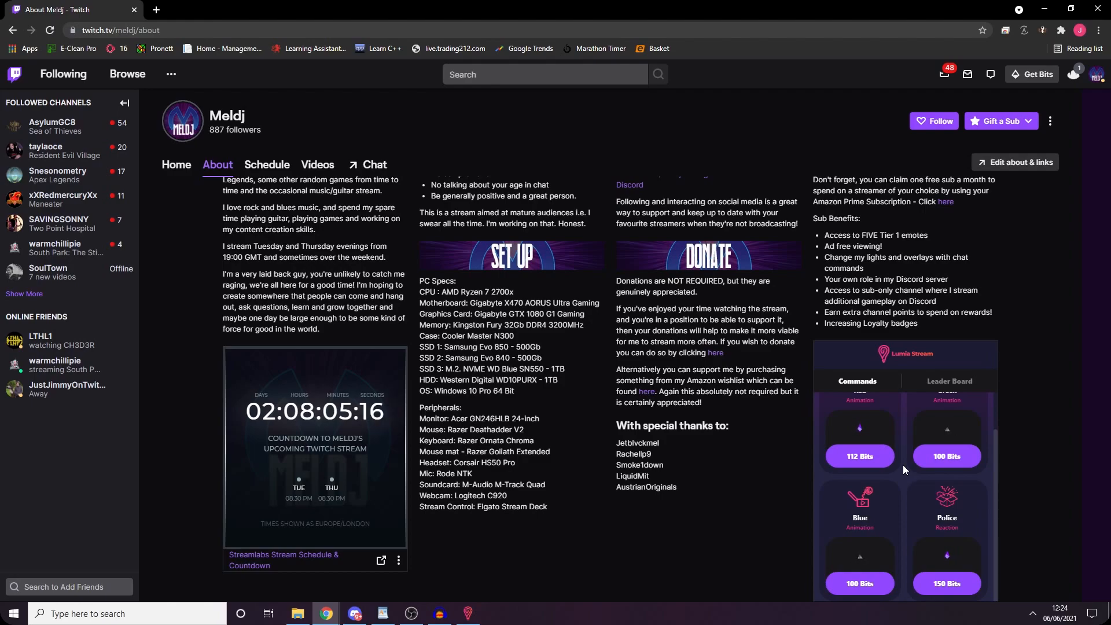
pyautogui.scroll(-1, 967, 325)
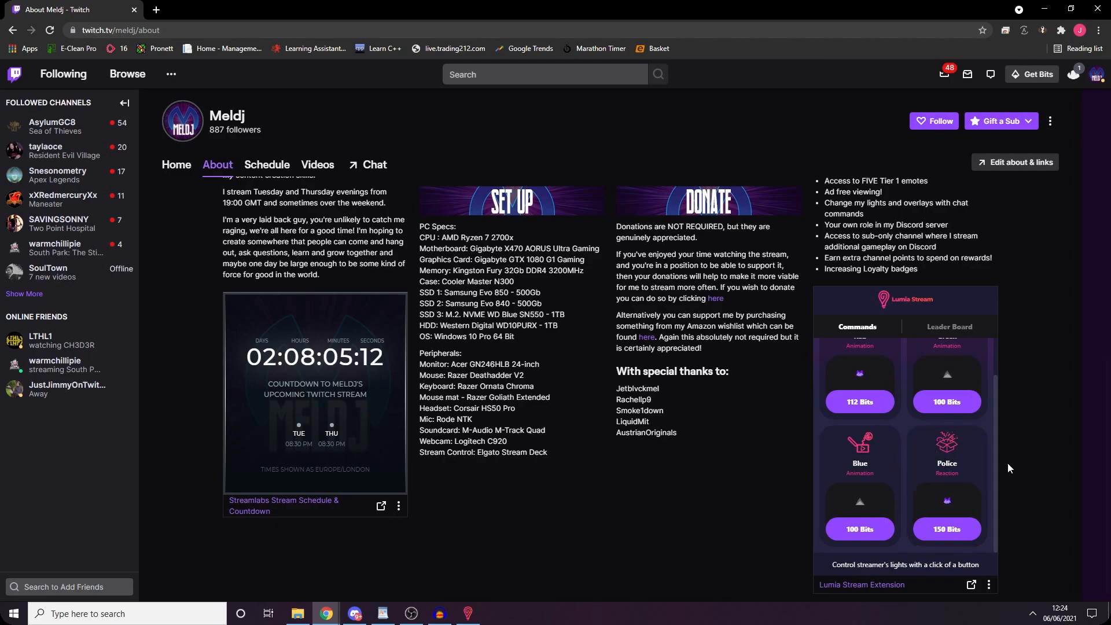
pyautogui.scroll(1, 957, 463)
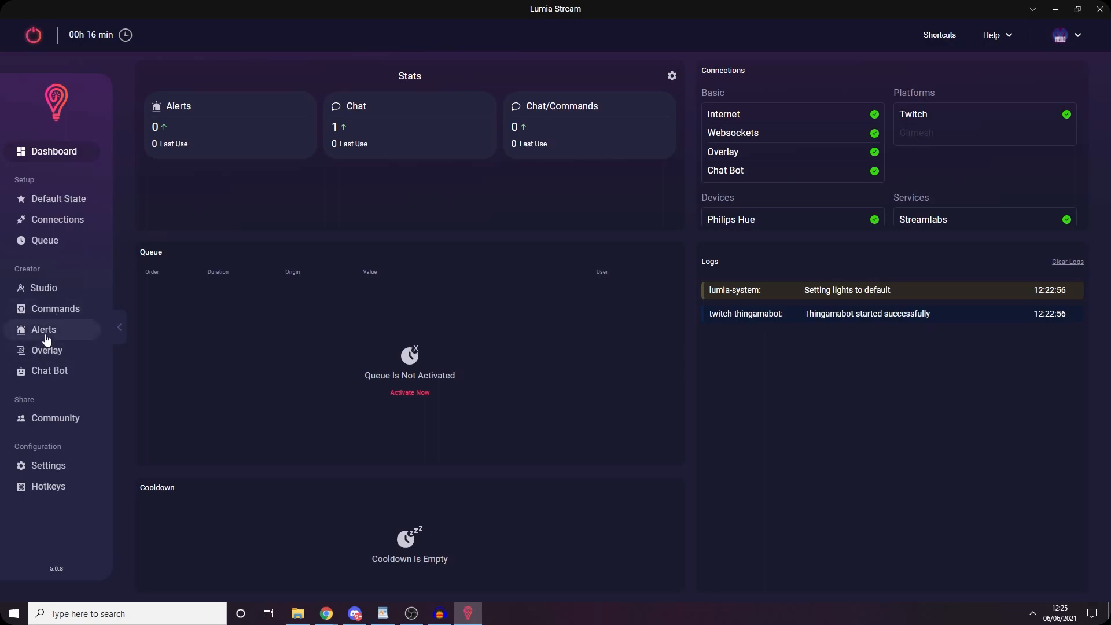
# - In Lumia Stream, look at the Twitch follower alert settings and the Overlay page
pyautogui.click(44, 332)
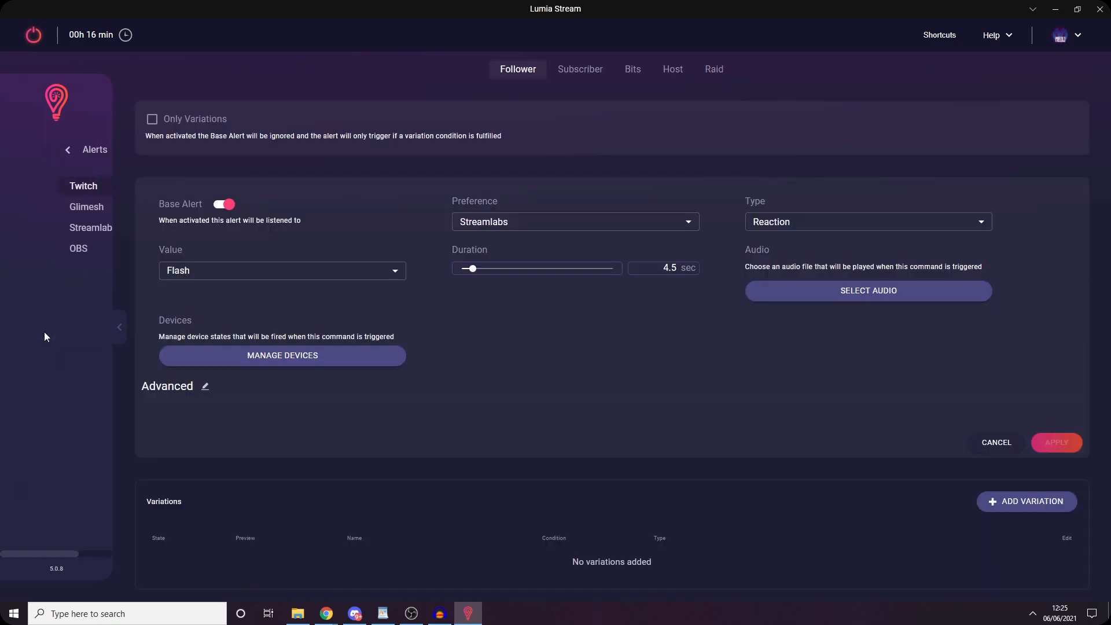
pyautogui.click(17, 152)
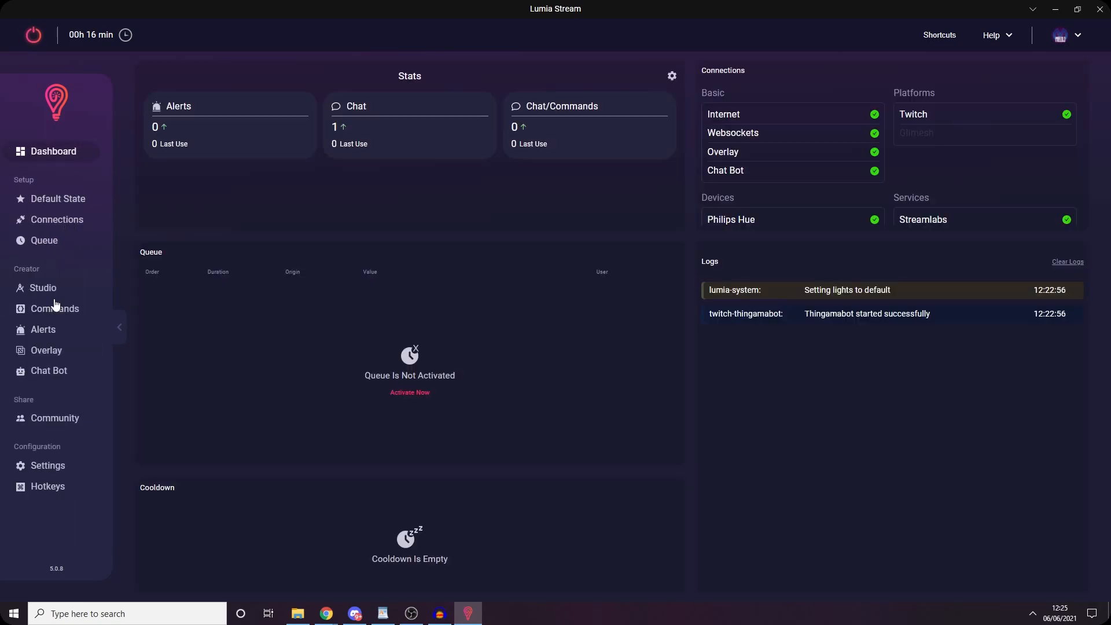
pyautogui.click(48, 350)
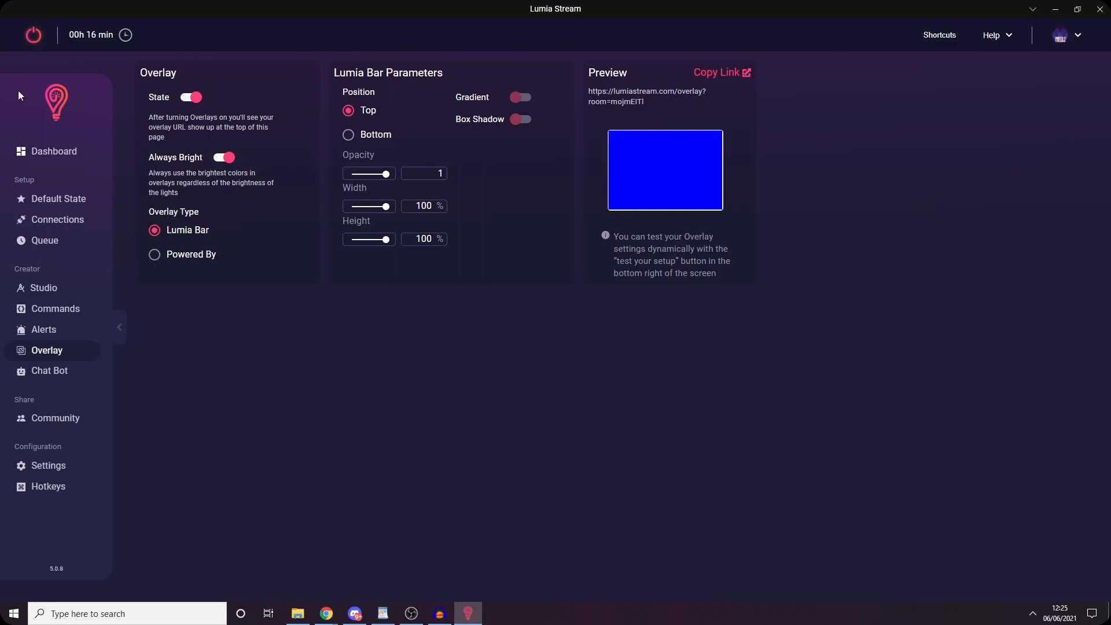
# - Look over the Chat Bot message settings and the shared colors on the Community page
pyautogui.click(36, 372)
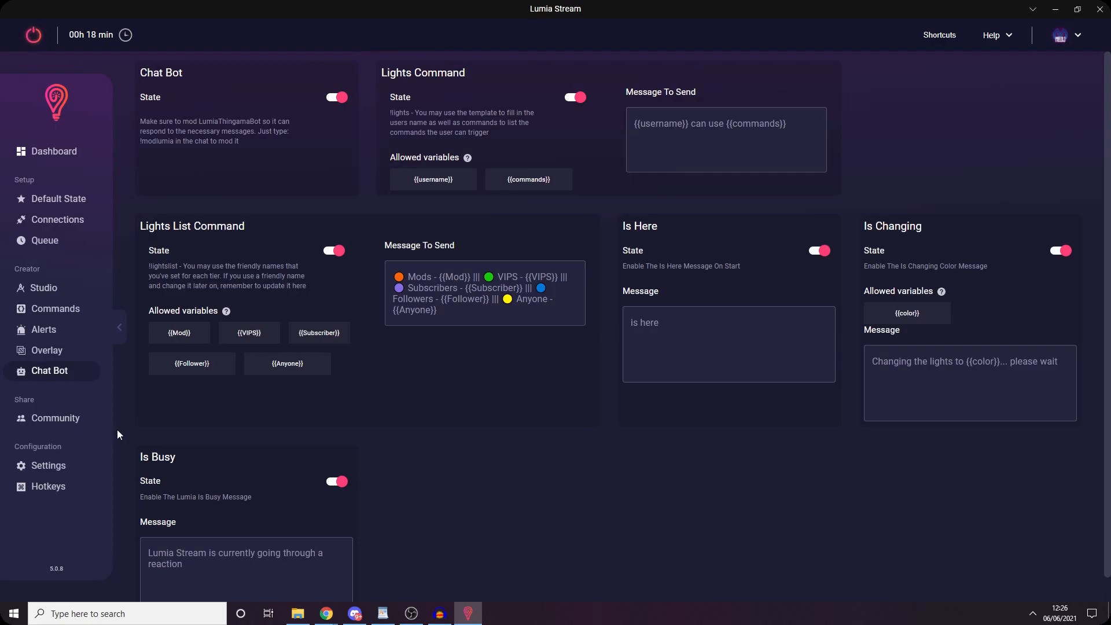
pyautogui.click(75, 421)
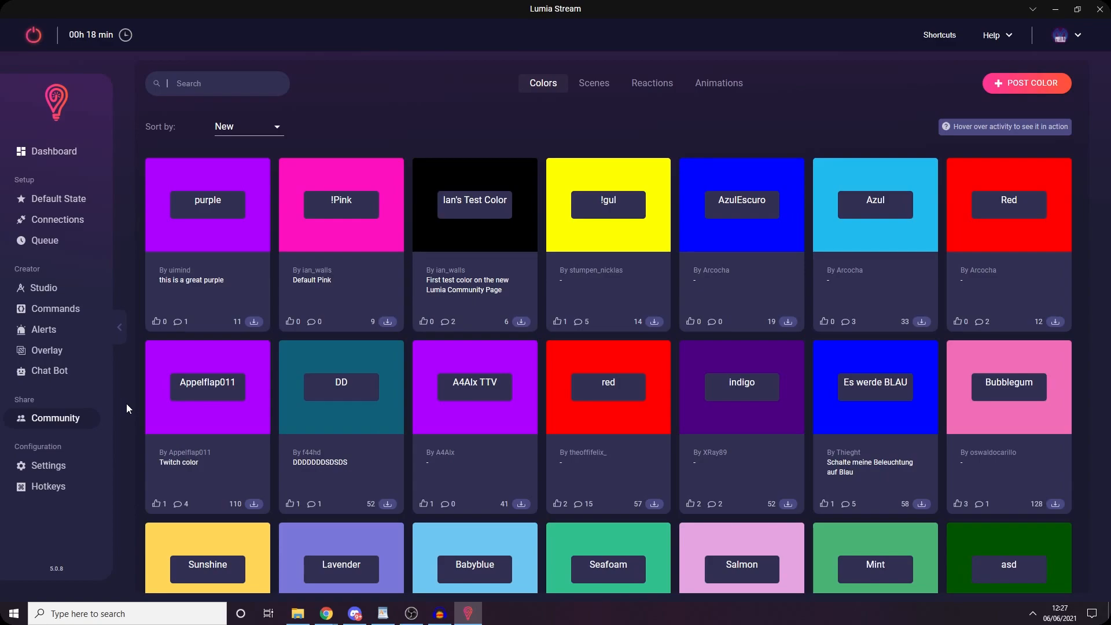
# - Review the Settings page, covering the profile, general, log, audio, reset and advanced options
pyautogui.click(53, 472)
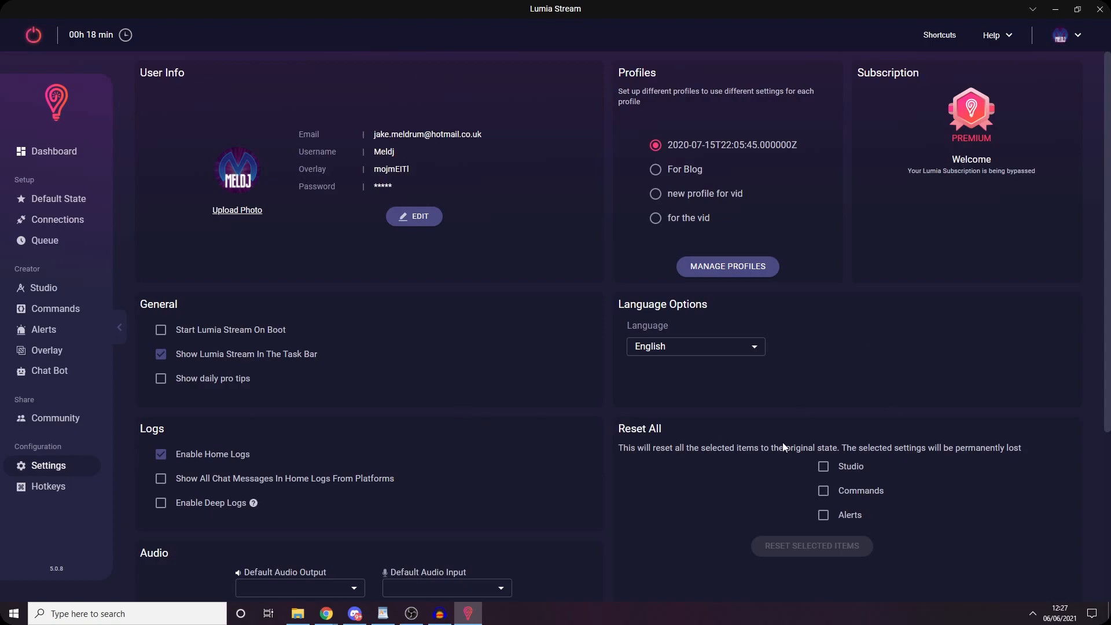
pyautogui.scroll(-1, 782, 447)
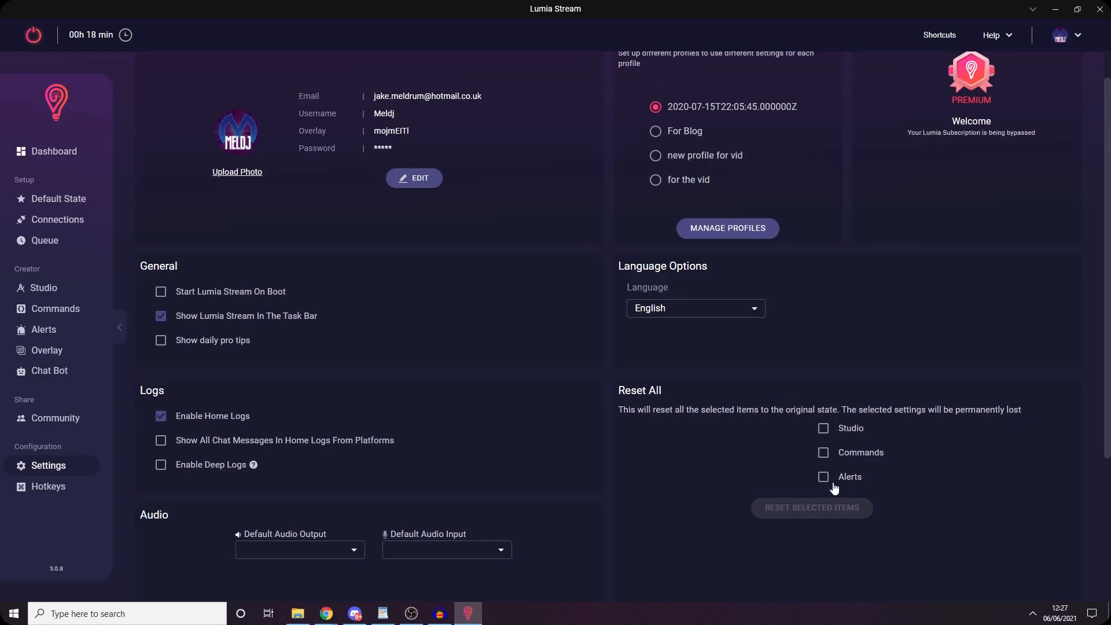
pyautogui.scroll(-2, 747, 460)
pyautogui.scroll(-2, 738, 457)
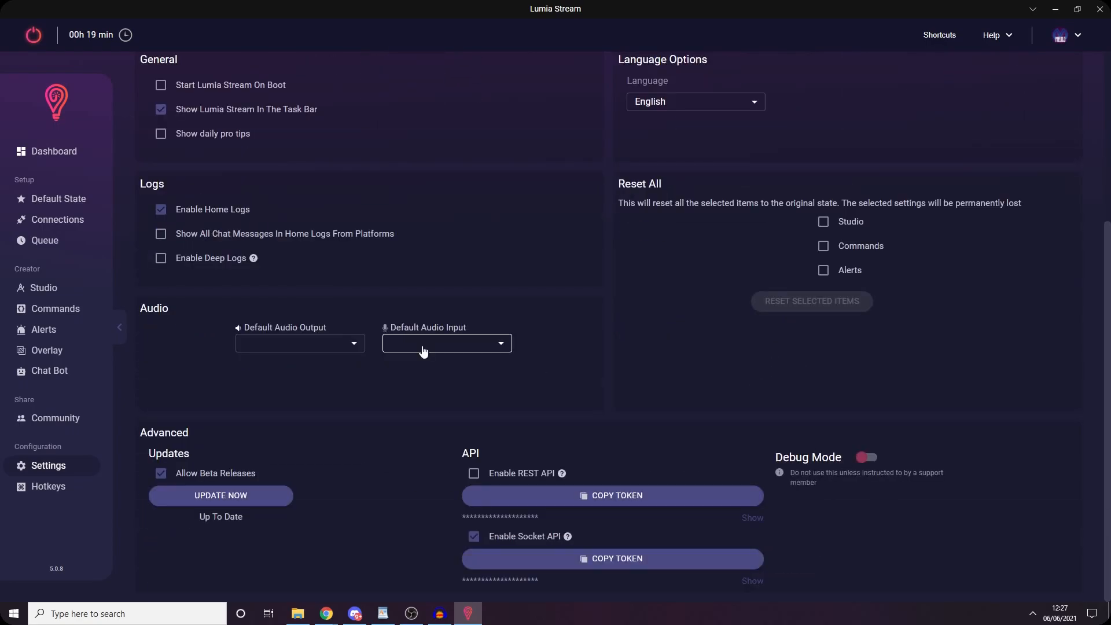
pyautogui.scroll(4, 563, 434)
pyautogui.scroll(-3, 327, 458)
pyautogui.click(205, 512)
pyautogui.scroll(2, 720, 342)
pyautogui.click(555, 315)
pyautogui.scroll(3, 520, 197)
pyautogui.scroll(1, 856, 202)
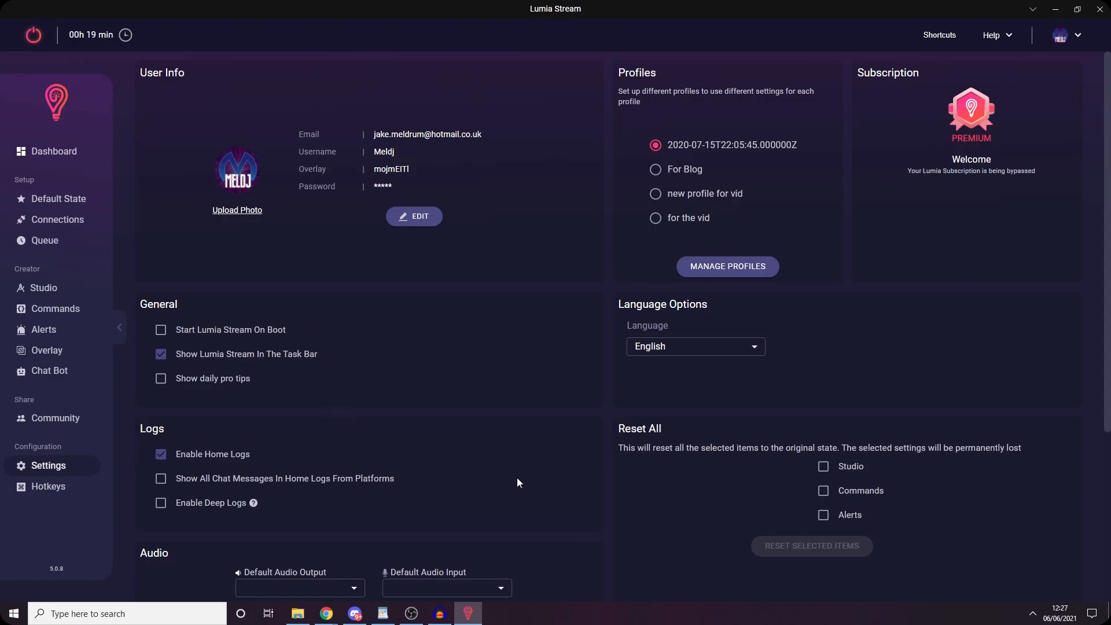
# - View the Hotkeys page and show the shortcuts for testing studio items, commands and alerts
pyautogui.click(57, 487)
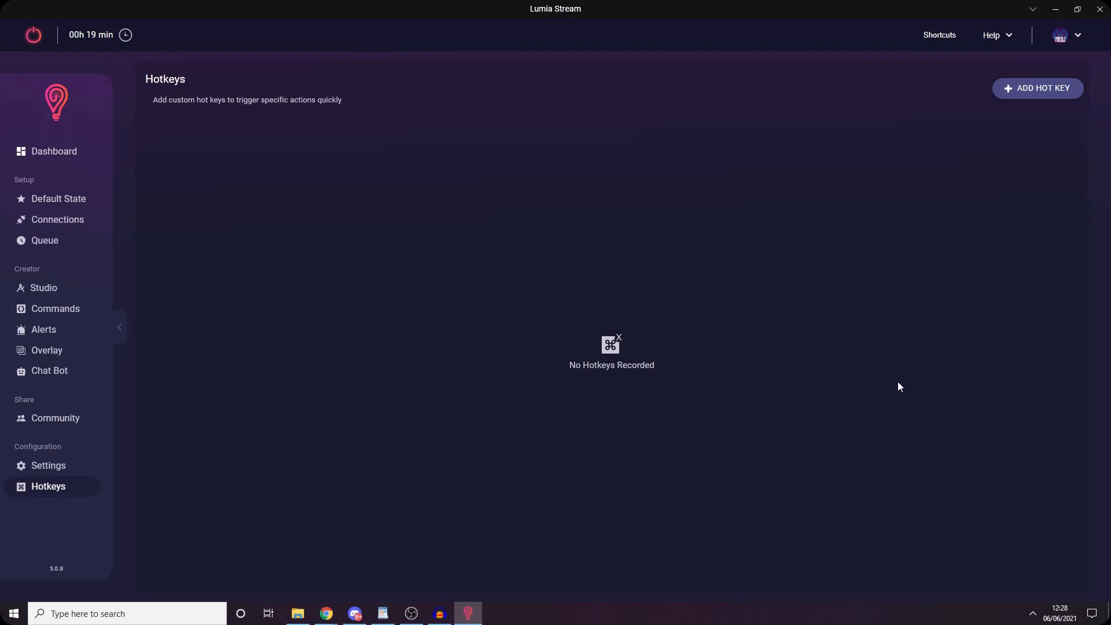
pyautogui.click(935, 41)
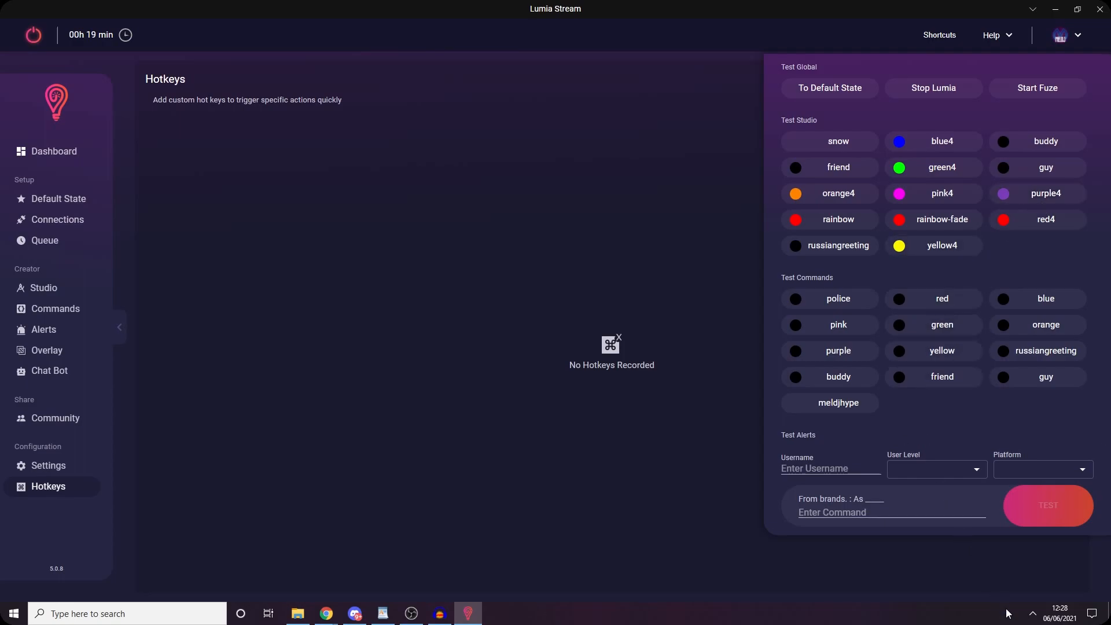
# - Bring up Lumia Stream's quick-access window from the Windows system tray, then dismiss it
pyautogui.click(1032, 614)
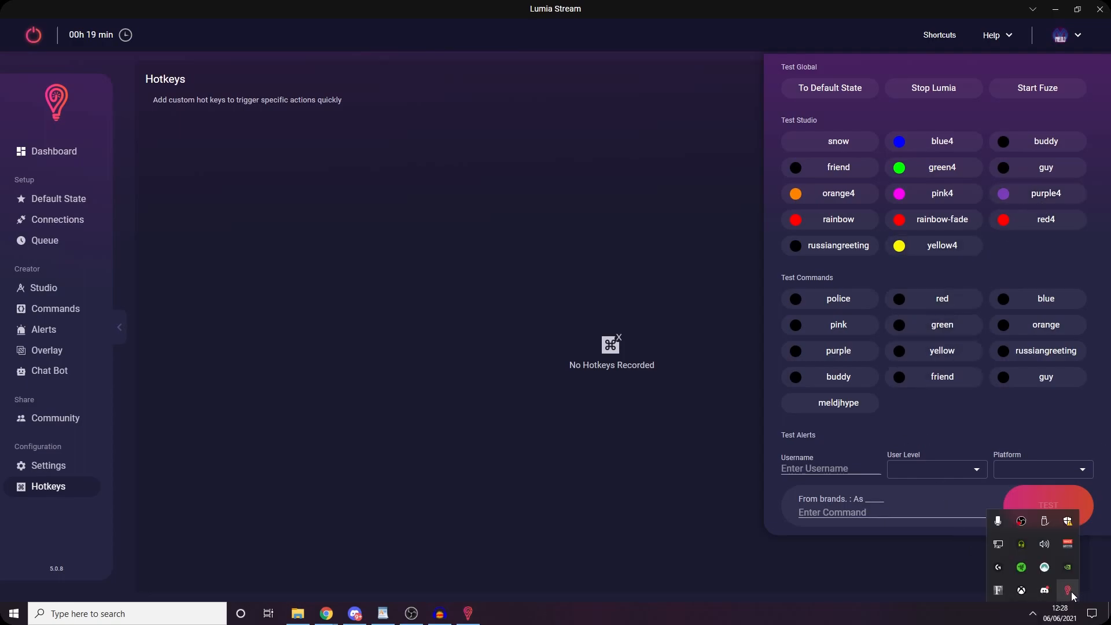
pyautogui.click(1068, 590)
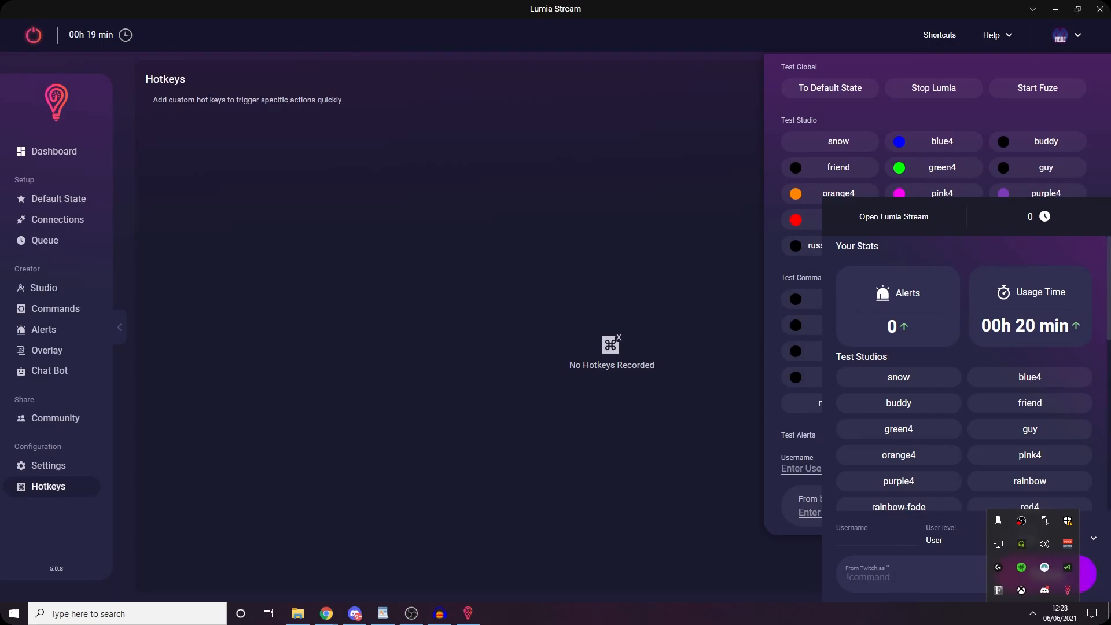
pyautogui.click(600, 341)
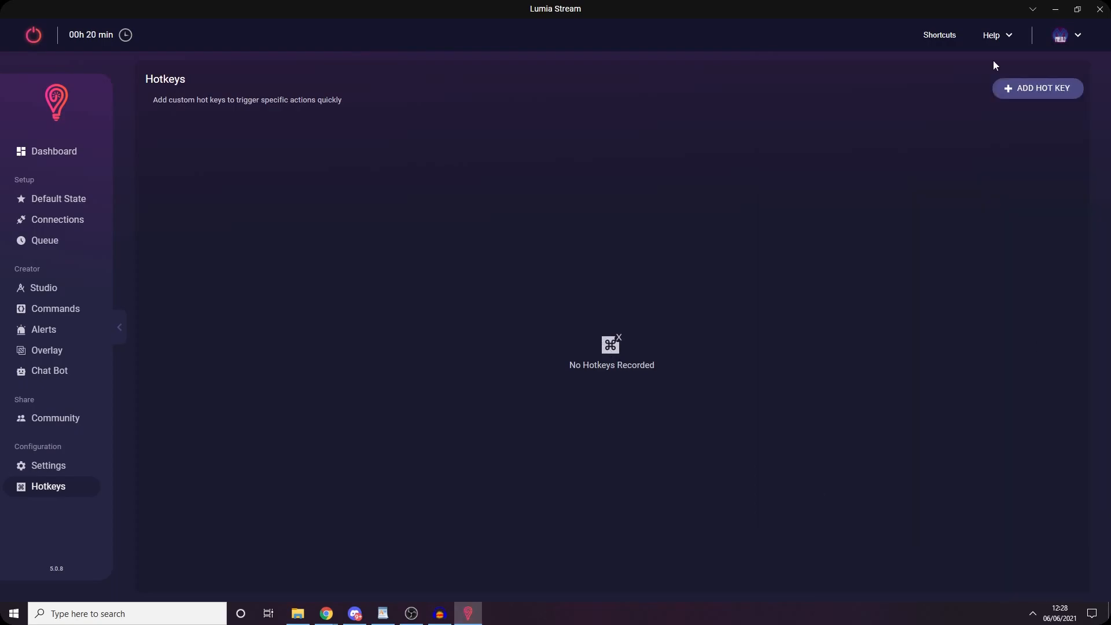
# - Reopen the shortcuts and inspect the Test Alerts username, user level, platform and command fields without changing their selections
pyautogui.click(934, 35)
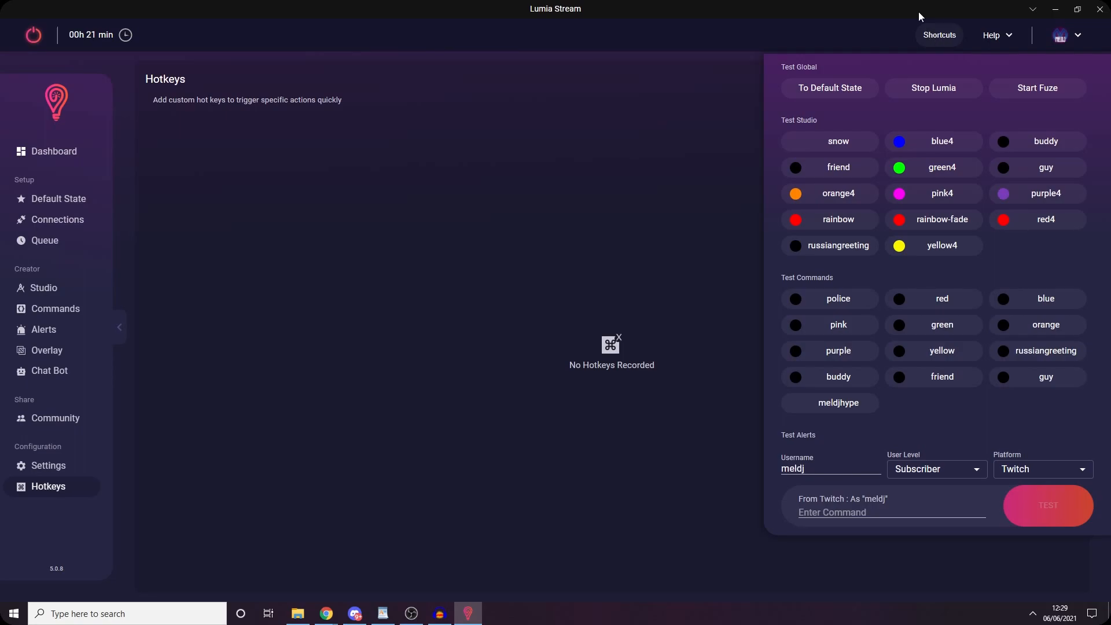
pyautogui.click(827, 466)
pyautogui.click(920, 467)
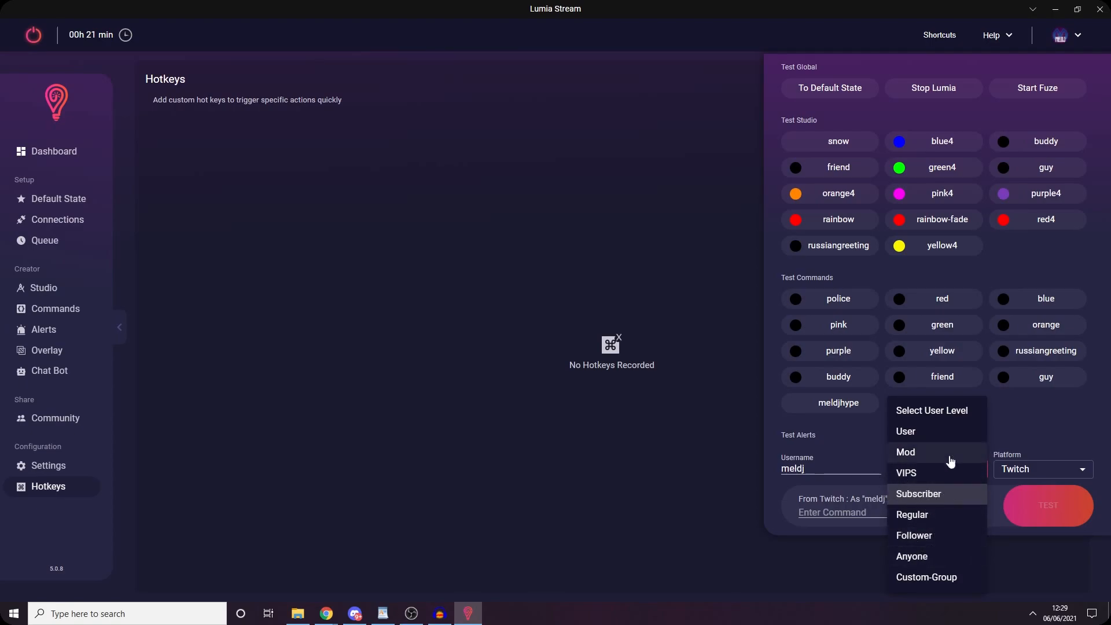
pyautogui.click(1084, 435)
pyautogui.click(1047, 466)
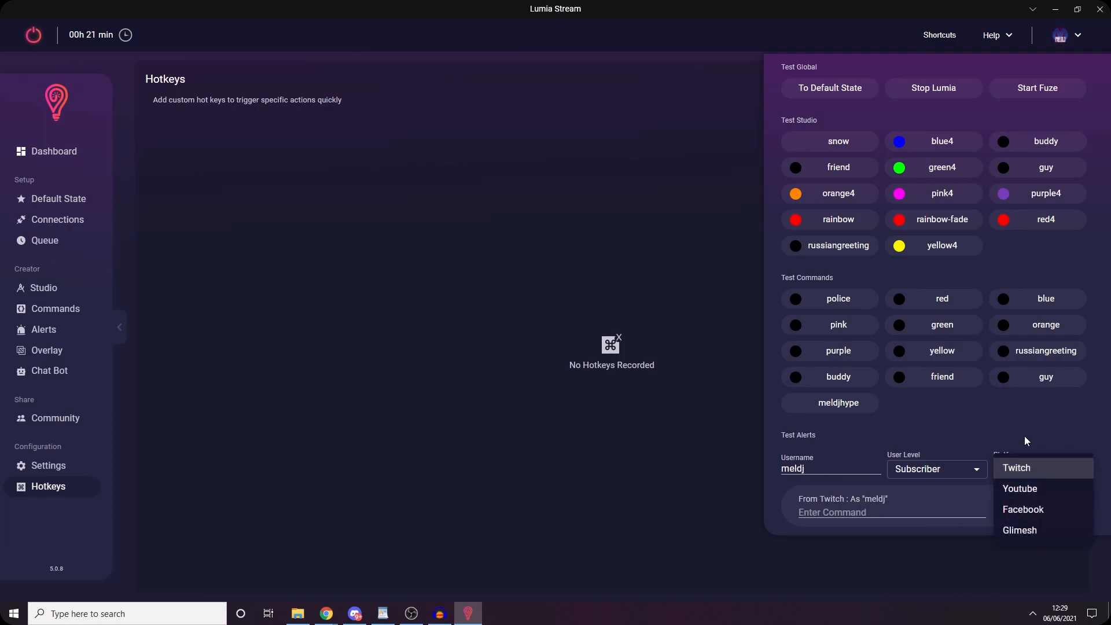
pyautogui.click(1027, 419)
pyautogui.click(935, 508)
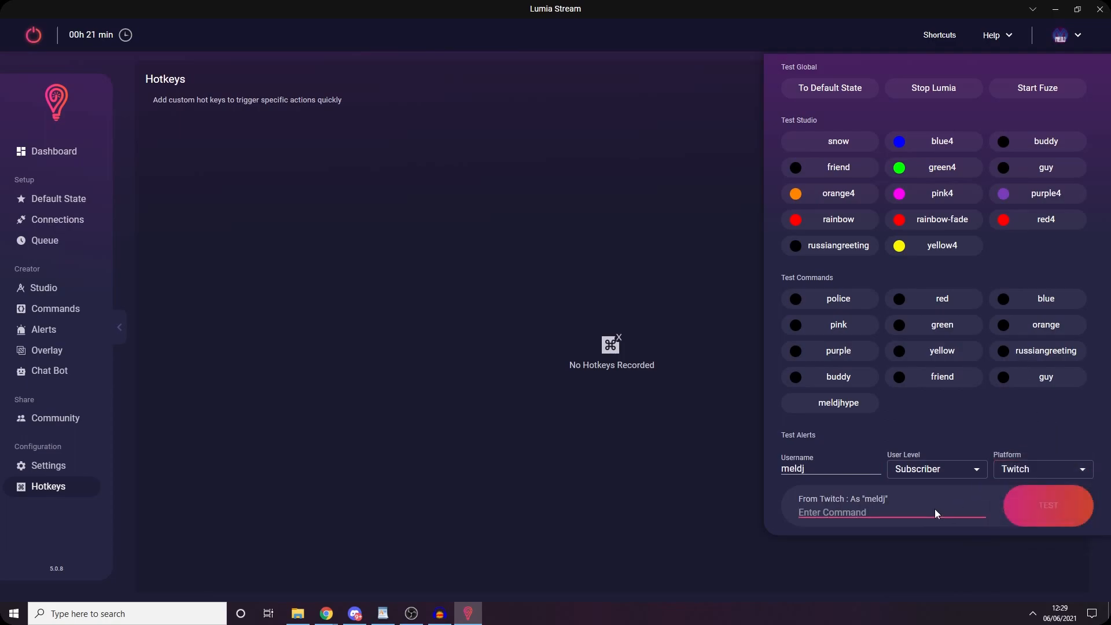
# - Fill in the Test Alerts command as !red and set its user level to Follower
pyautogui.write('!red')
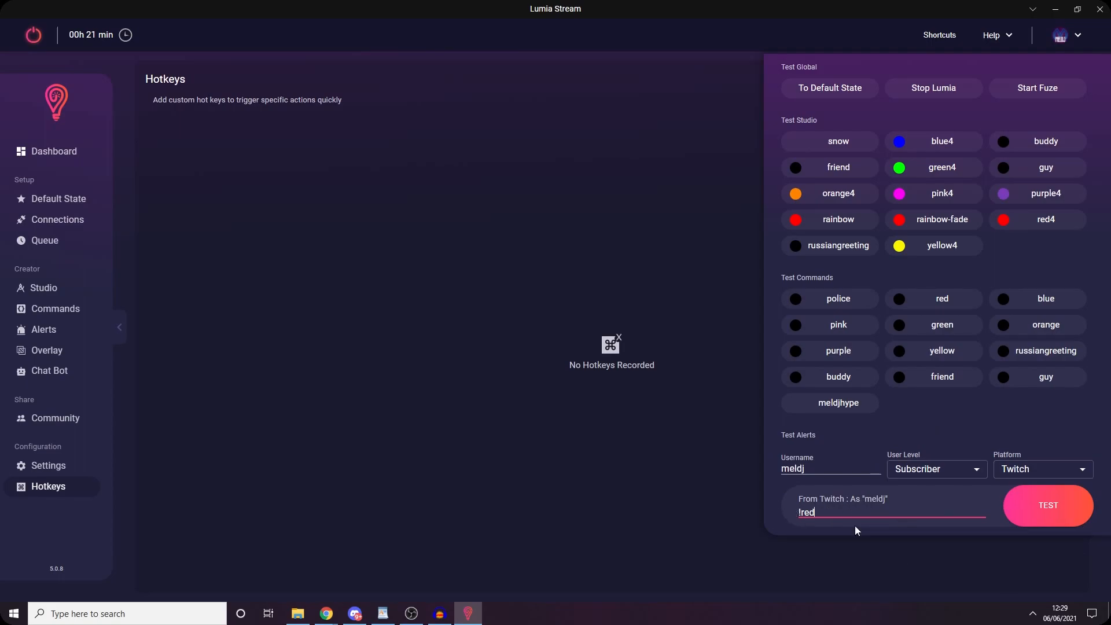
pyautogui.click(933, 469)
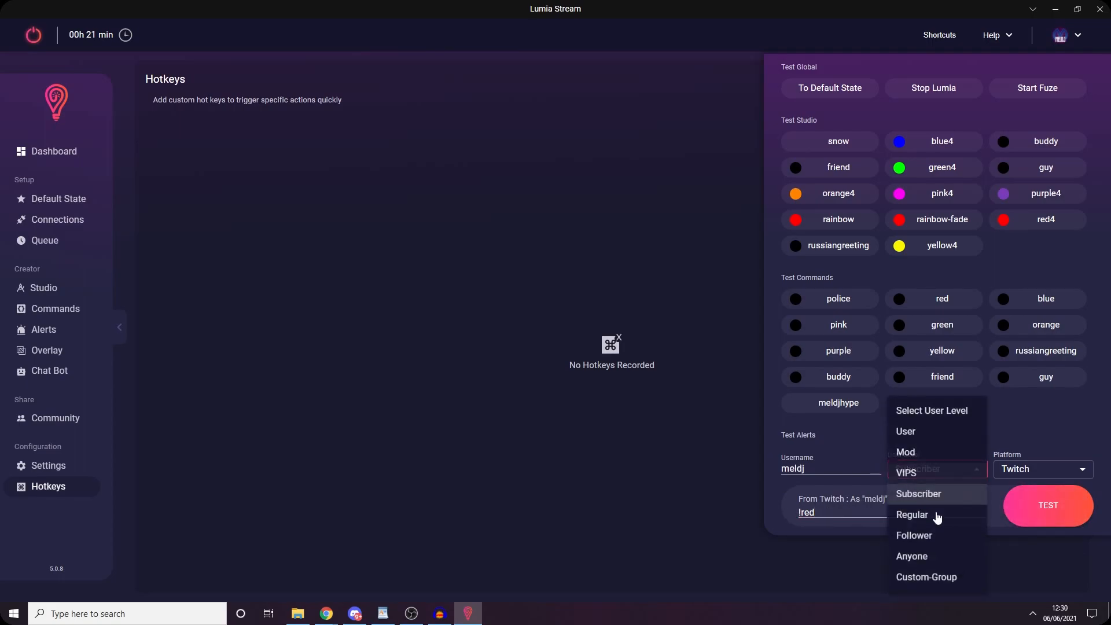
pyautogui.click(921, 535)
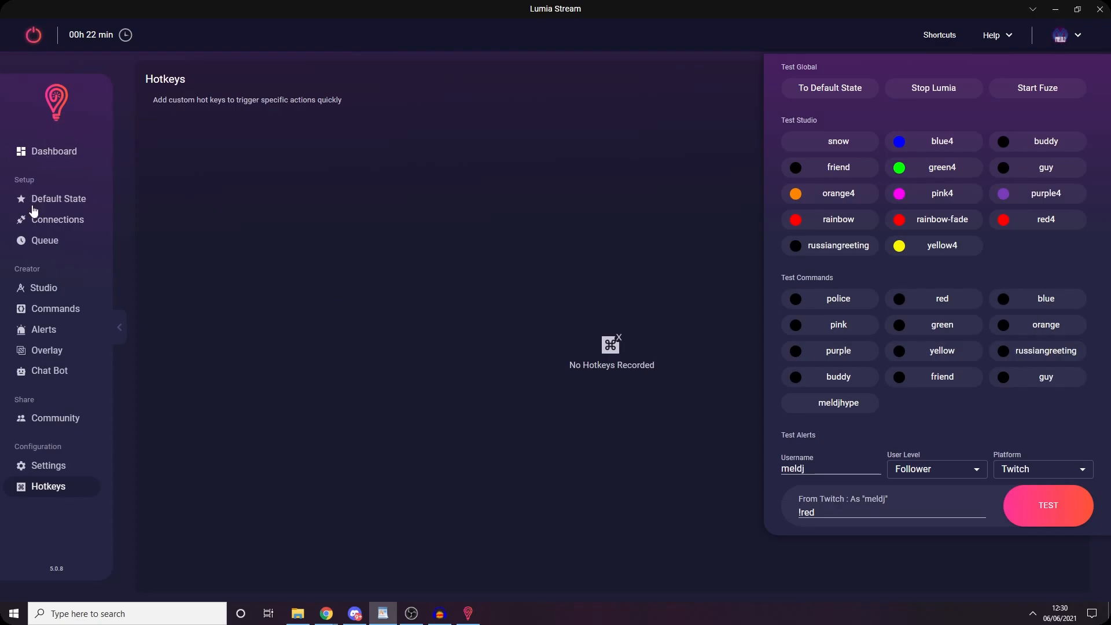
# - Show the global settings for chat commands and inspect the editable details of the User level, leaving its name as is
pyautogui.click(51, 312)
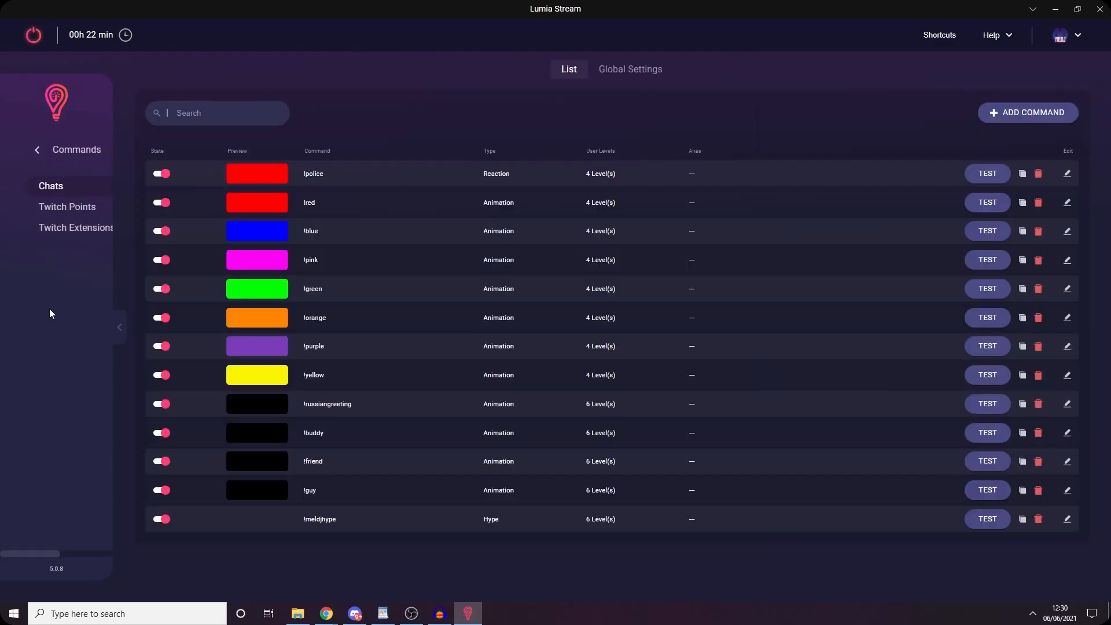
pyautogui.click(617, 77)
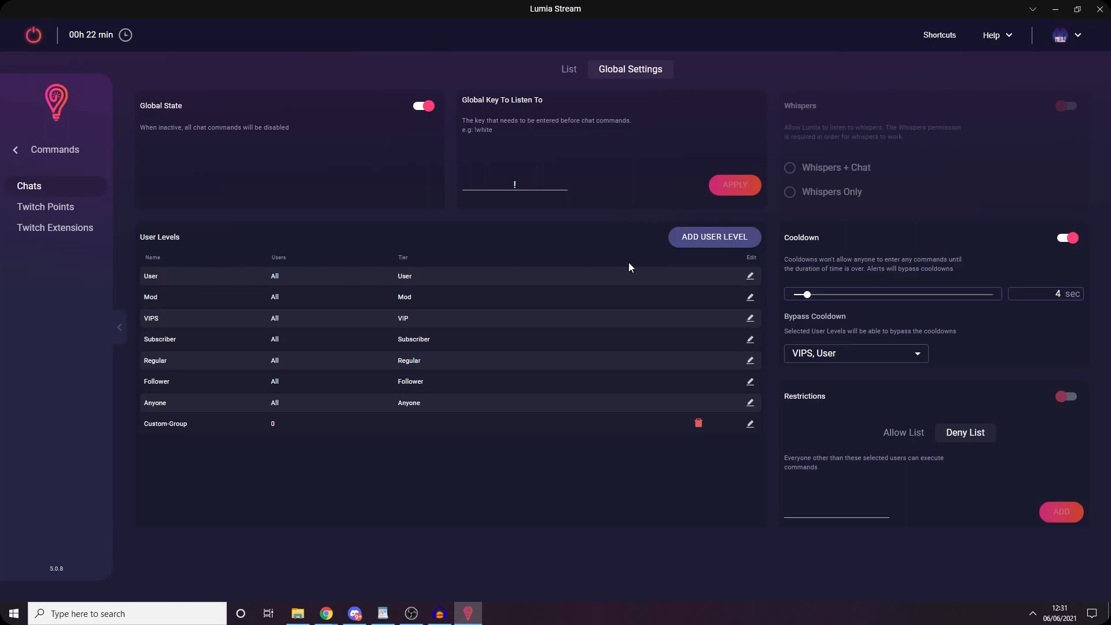
pyautogui.click(749, 276)
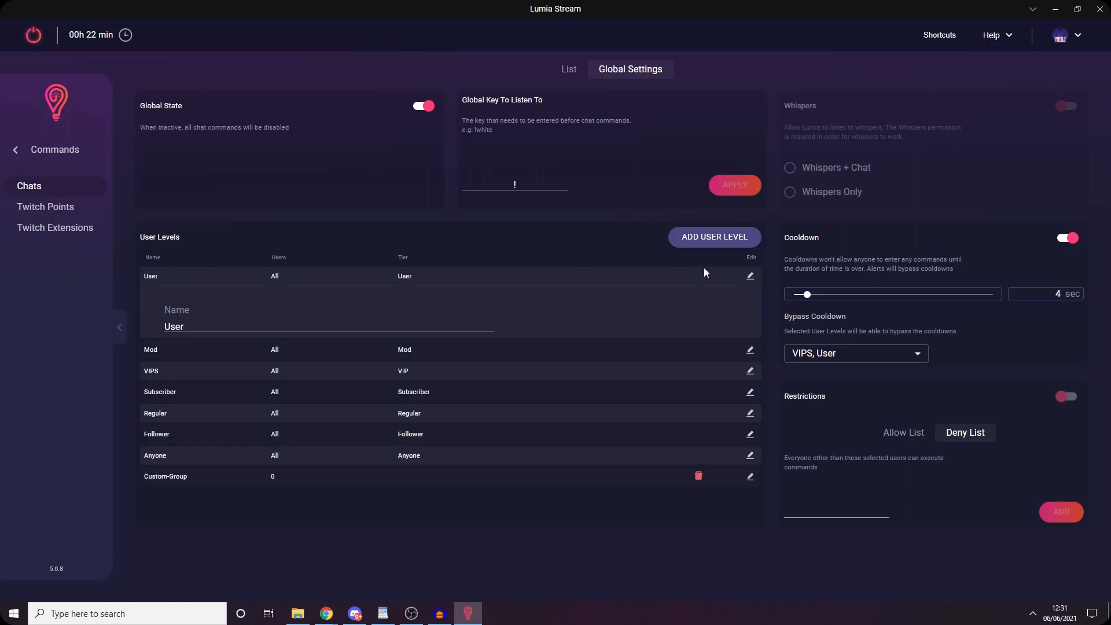
pyautogui.click(749, 279)
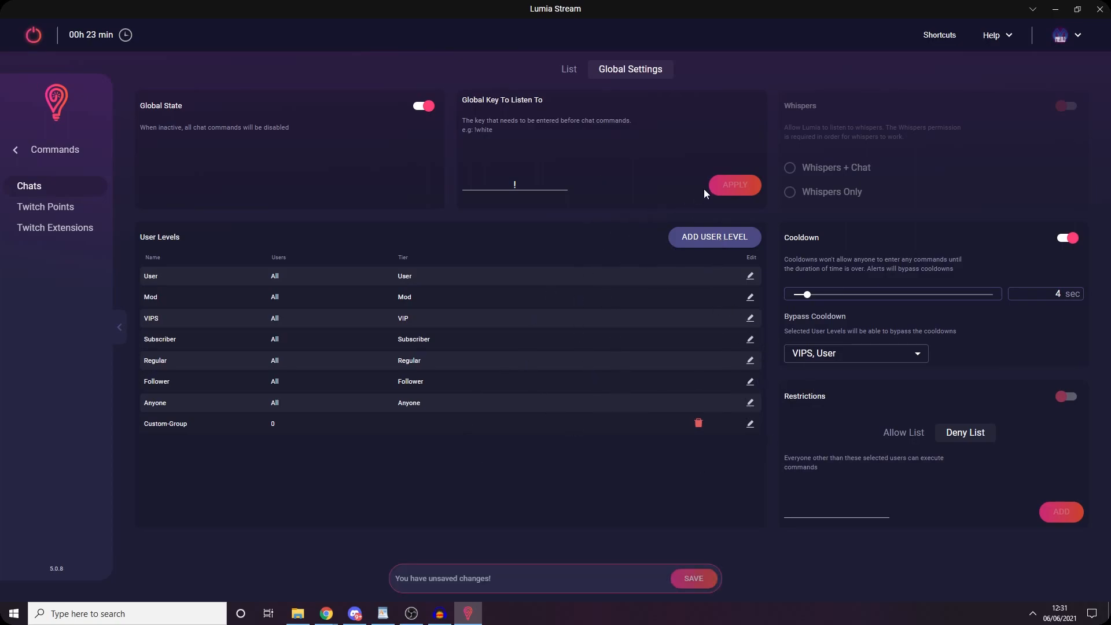
# - Add a custom user level to the chat commands' global settings and name it Legends
pyautogui.click(704, 247)
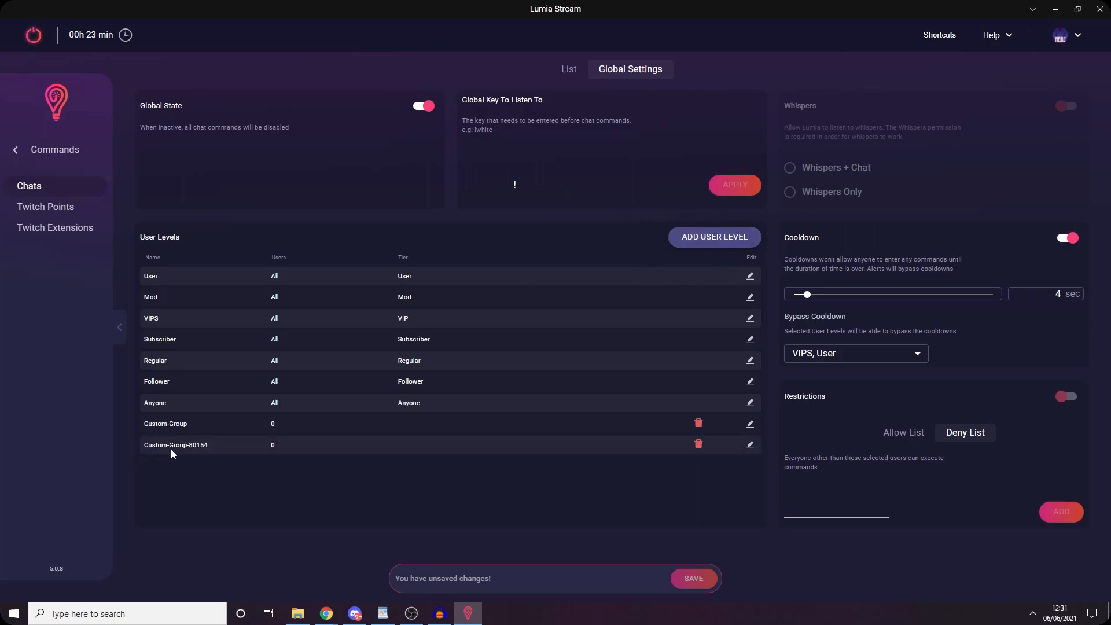
pyautogui.click(750, 446)
pyautogui.moveTo(255, 495); pyautogui.dragTo(152, 489)
pyautogui.write('Legends')
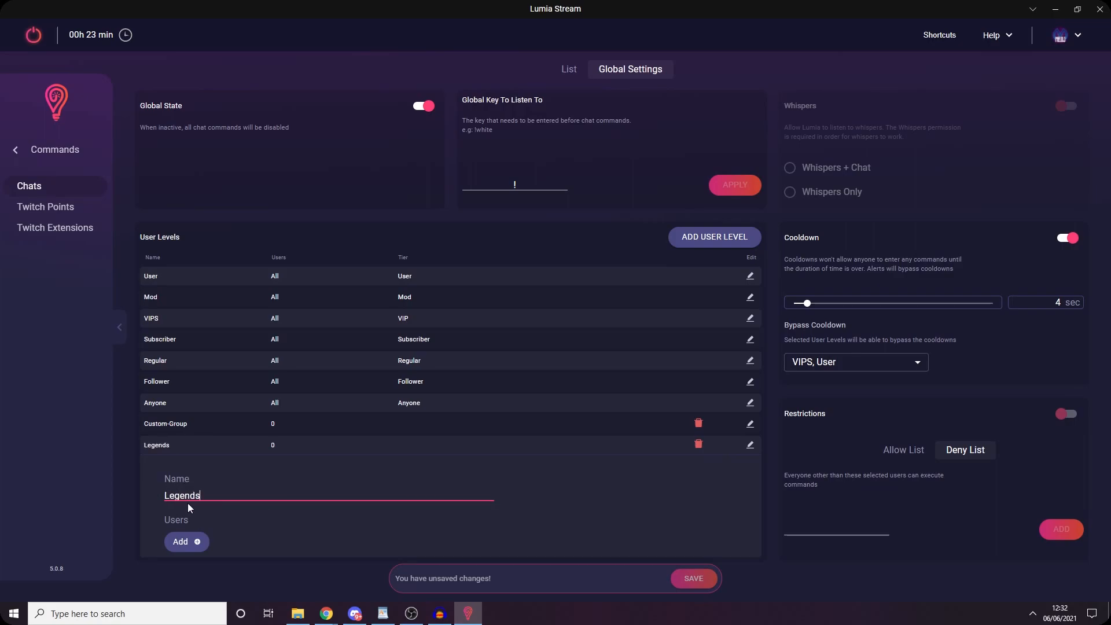
# - Add three viewers to the Legends user level by entering each one's username
pyautogui.click(189, 537)
pyautogui.write('cuppashandy')
pyautogui.click(148, 563)
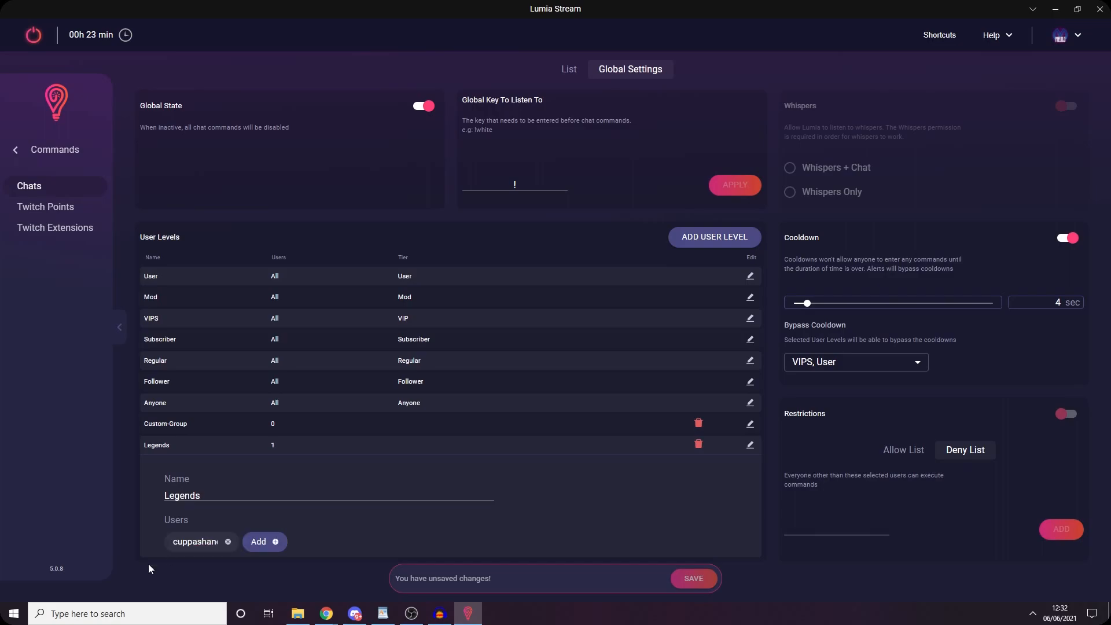
pyautogui.click(276, 541)
pyautogui.write('theredqueen')
pyautogui.press('Return')
pyautogui.click(359, 540)
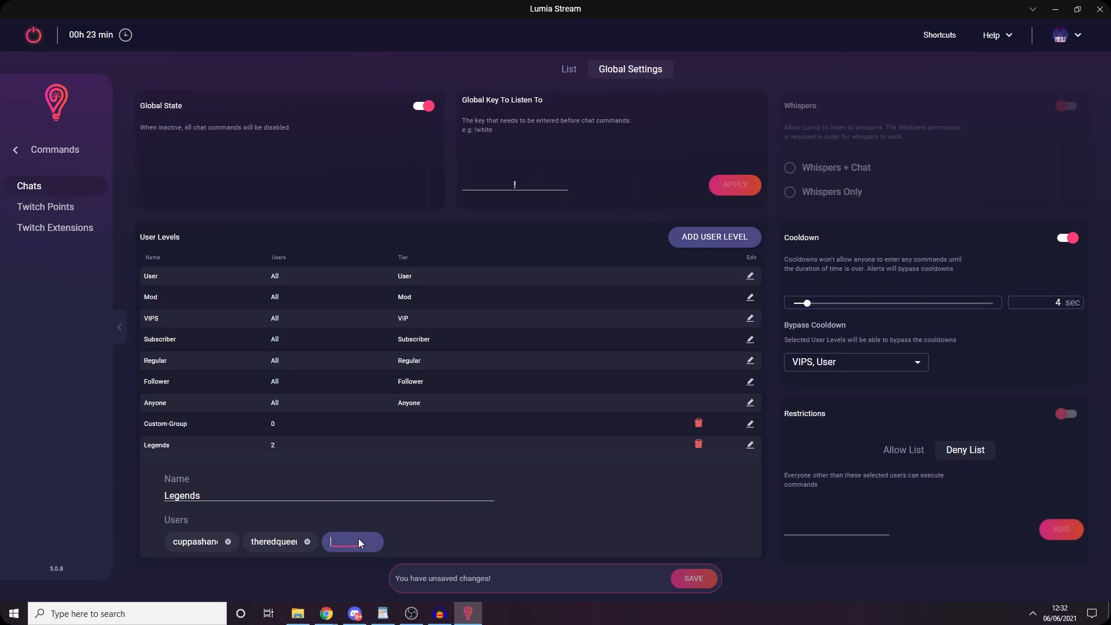
pyautogui.write('smoke1down')
pyautogui.press('Return')
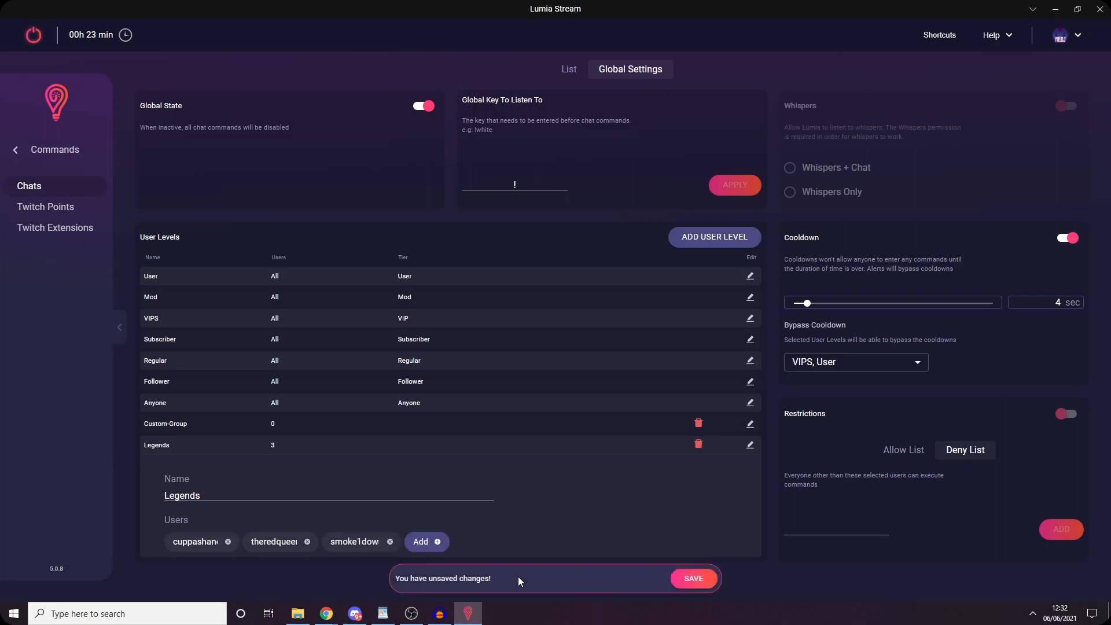